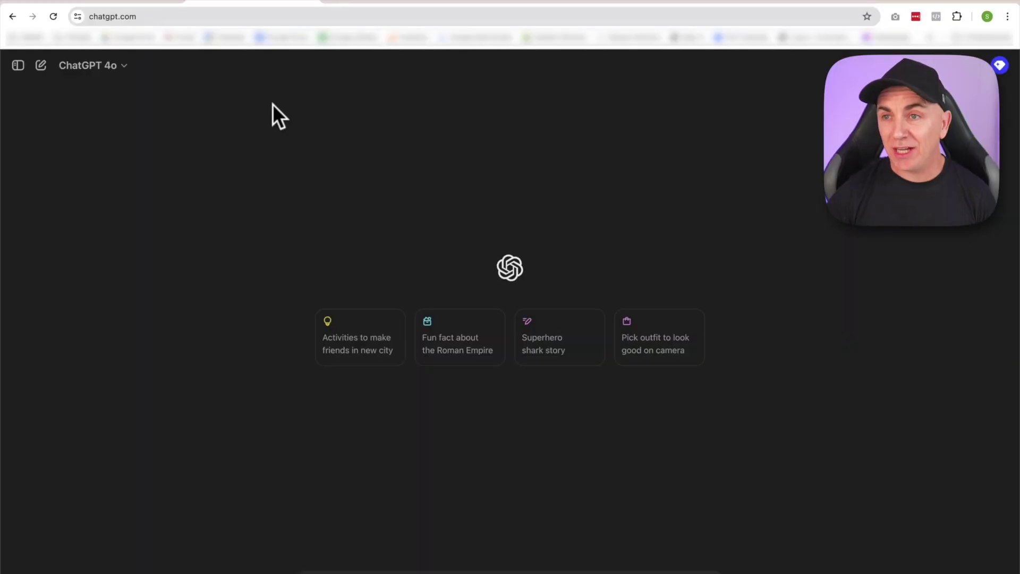
# - Check the available models in ChatGPT's 4o model menu
pyautogui.click(114, 65)
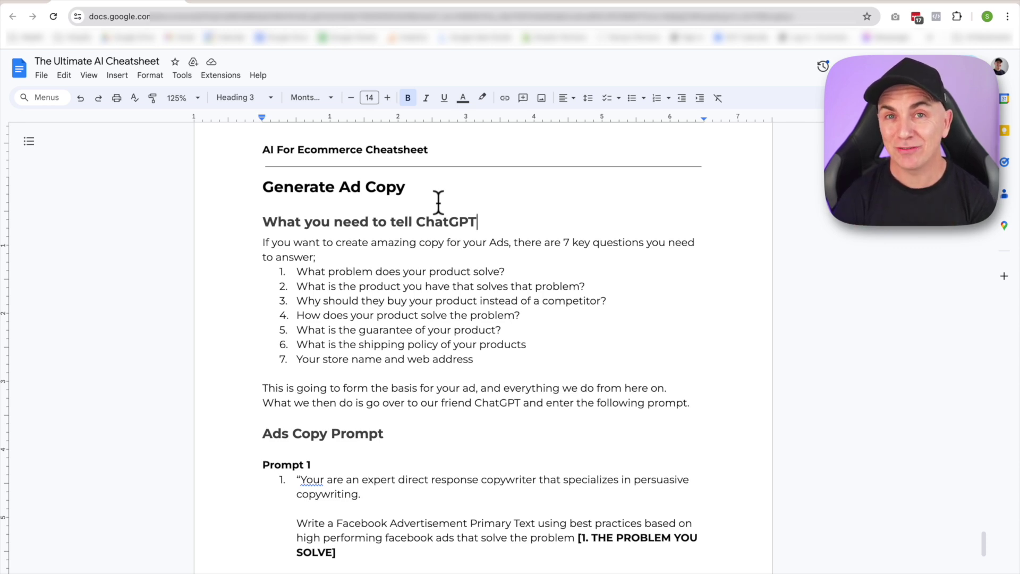
# - Answer question 1 with 'Prevents sore knuckles and lasts longer'
pyautogui.moveTo(296, 272); pyautogui.dragTo(519, 270)
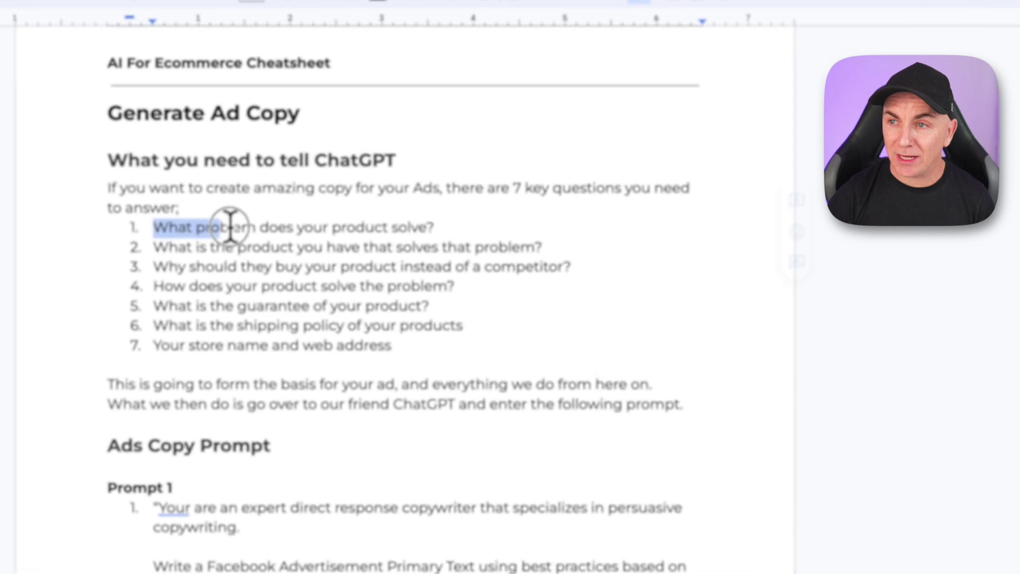
pyautogui.click(434, 207)
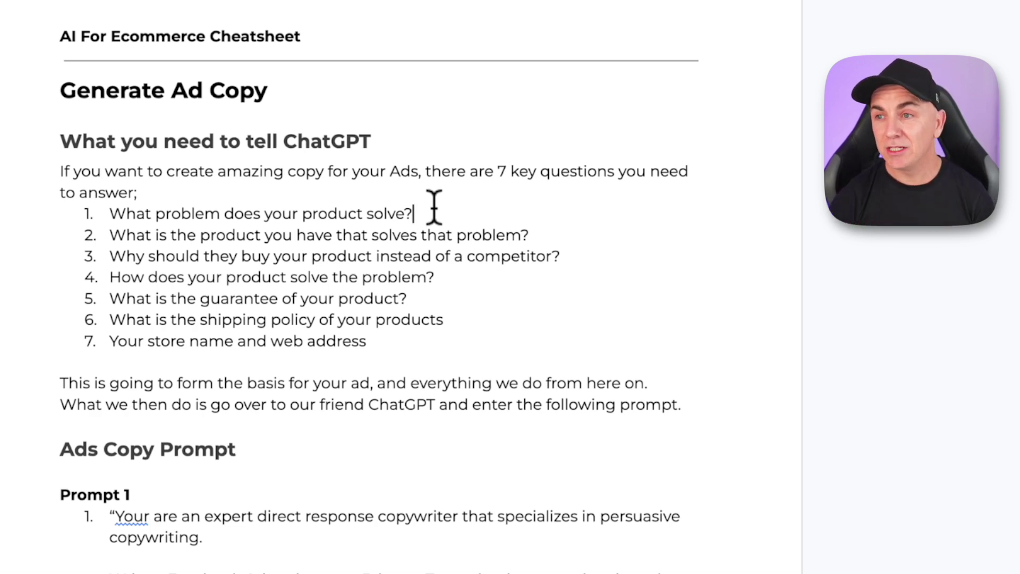
pyautogui.write('Pre')
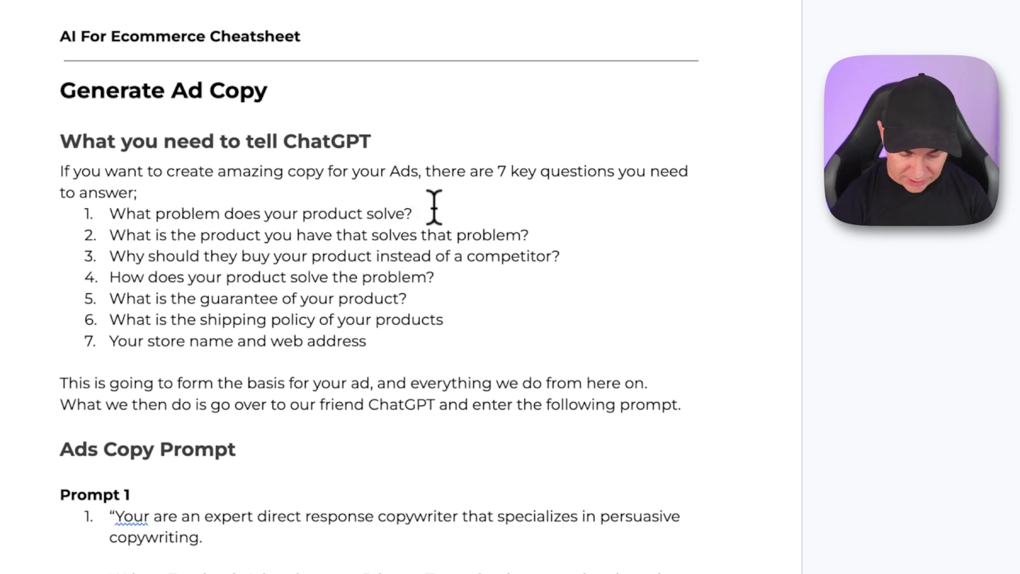
pyautogui.write('vents so')
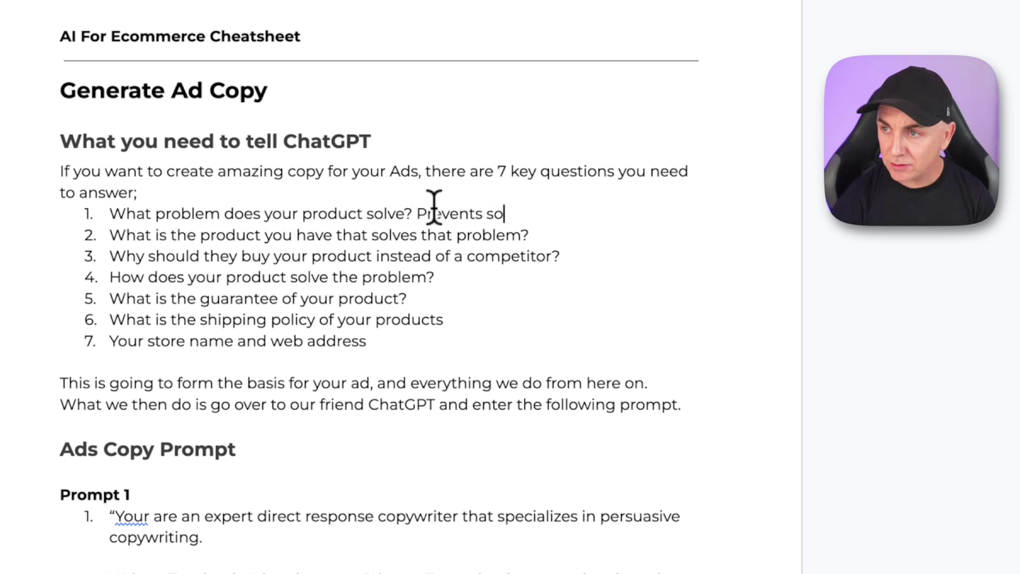
pyautogui.write('re knuckle')
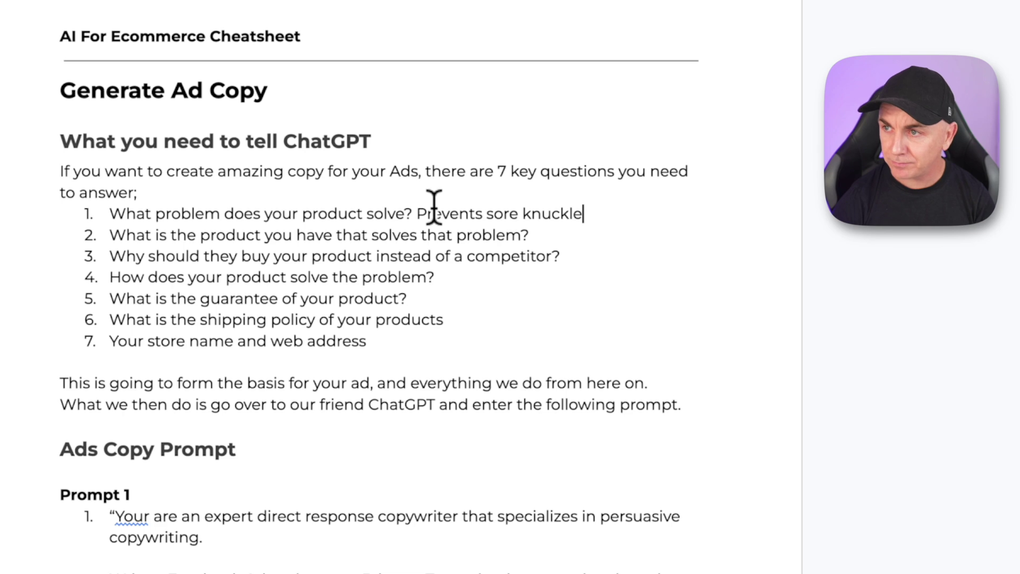
pyautogui.write('s and lastsa')
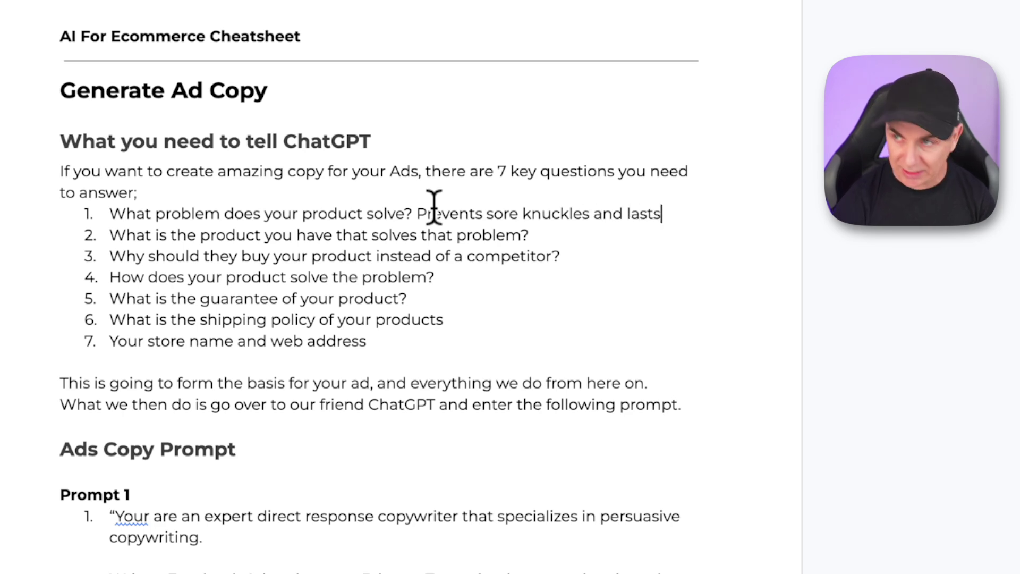
pyautogui.press('BackSpace')
pyautogui.write('longer')
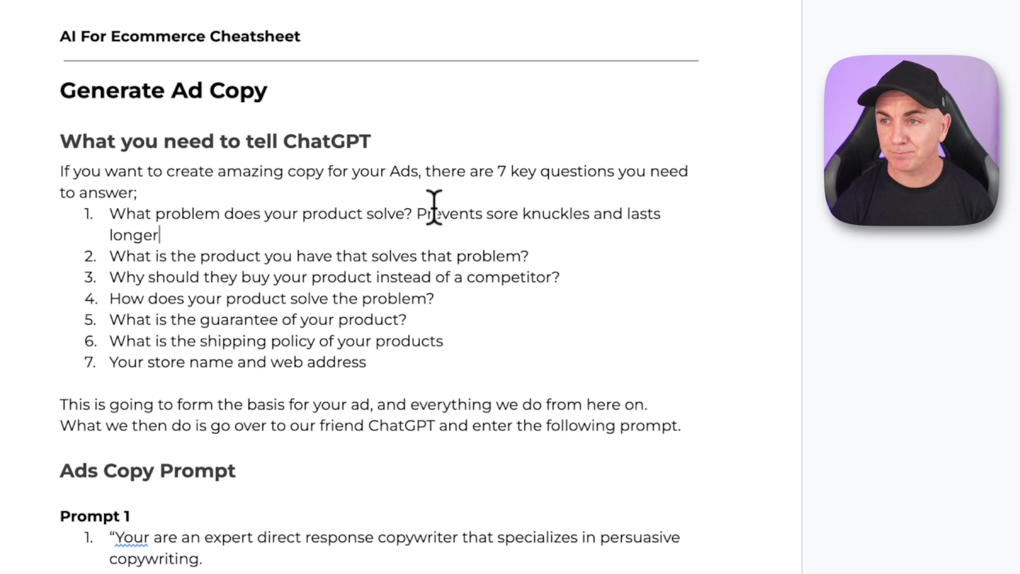
# - Answer question 2 with the product name 'Adidas Boxing Gloves'
pyautogui.press('Down')
pyautogui.press('Home')
pyautogui.hotkey('shift', 'End')
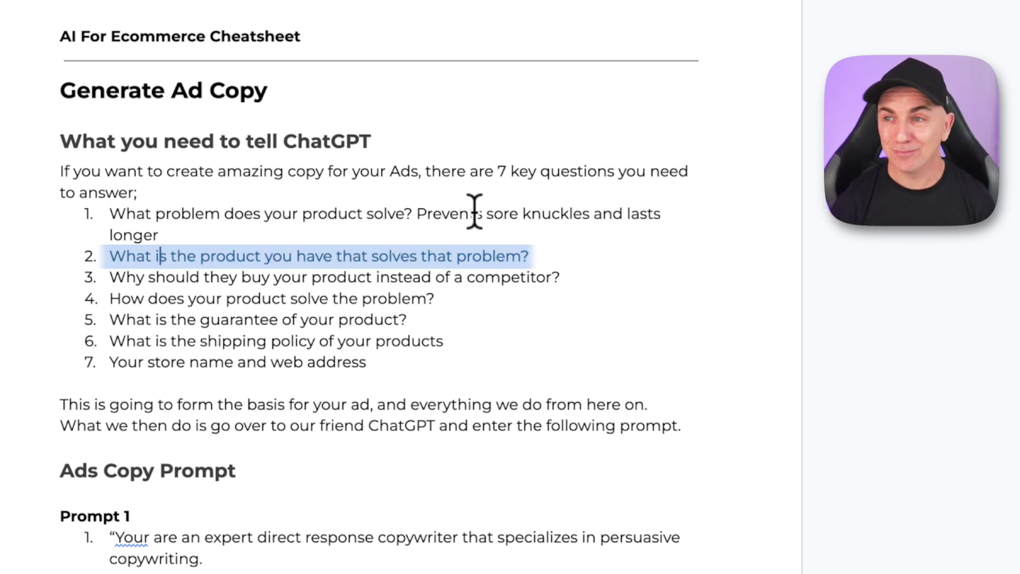
pyautogui.click(576, 253)
pyautogui.write('Adidas ')
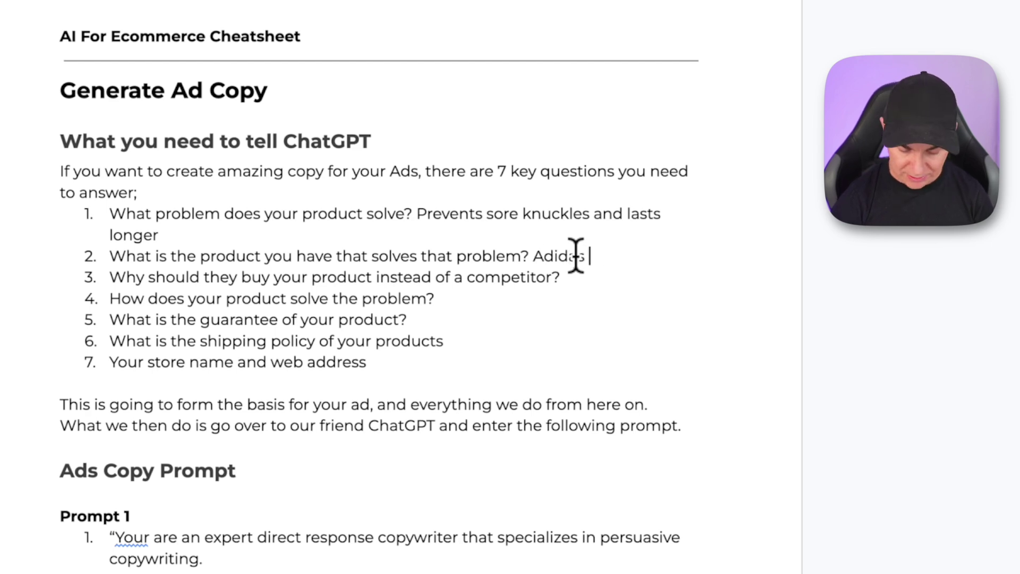
pyautogui.write('Boxing Globes')
pyautogui.press('Left')
pyautogui.press('Left')
pyautogui.press('BackSpace')
pyautogui.write('v')
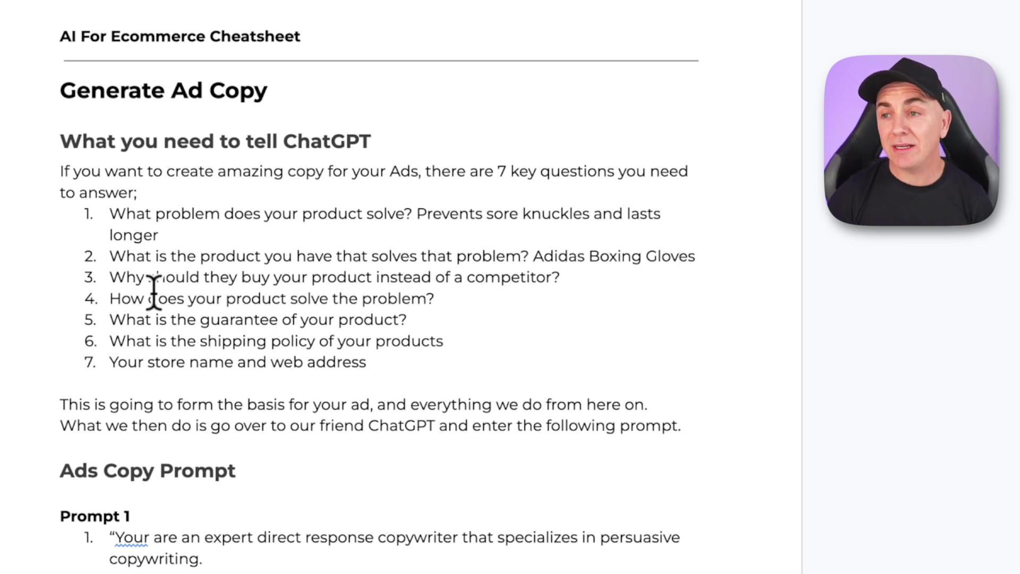
# - Answer question 3 with 'Respected high quality and premium materials'
pyautogui.tripleClick(193, 280)
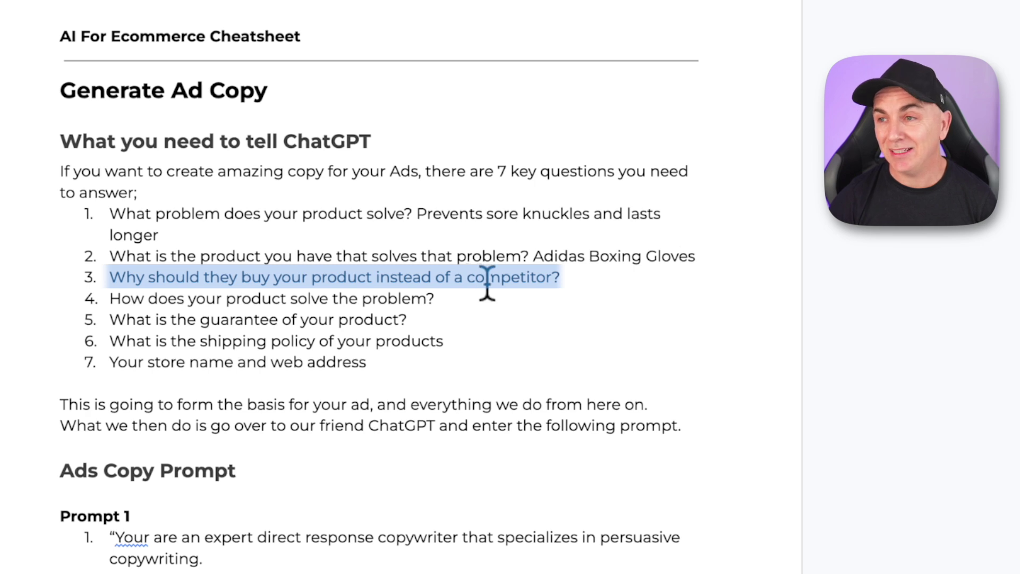
pyautogui.click(583, 278)
pyautogui.write('Resp')
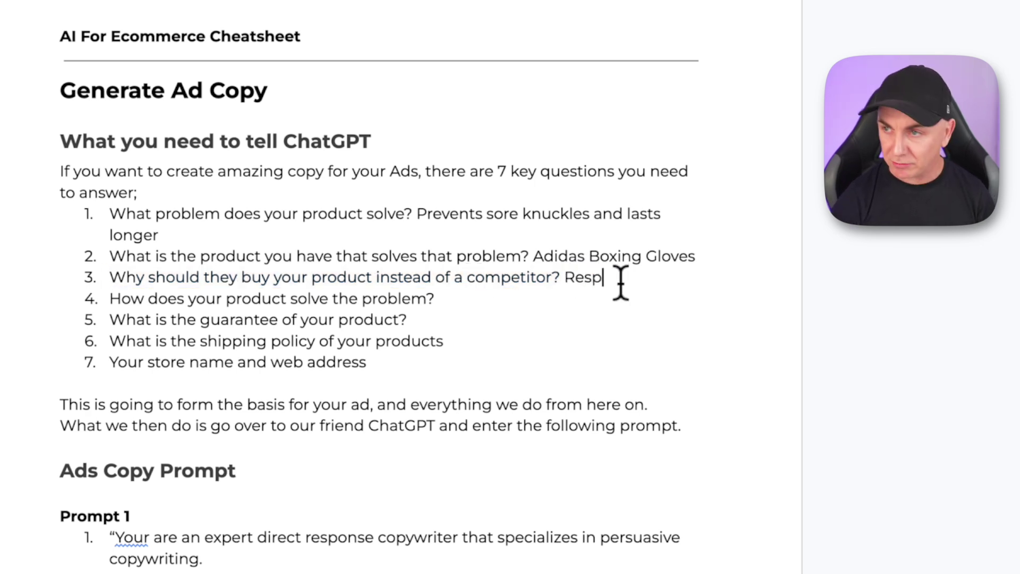
pyautogui.write('ected hi')
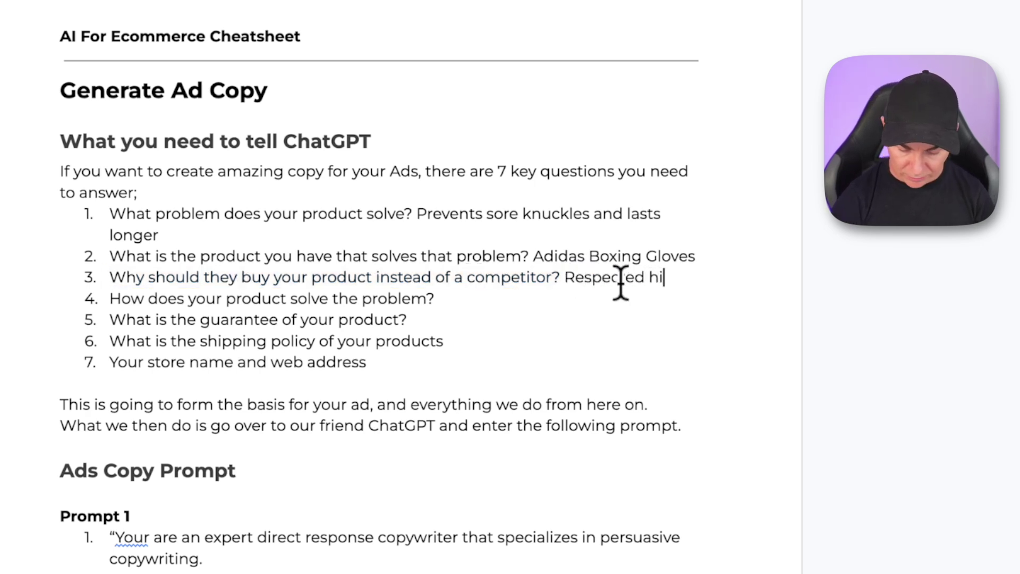
pyautogui.write('gh quality')
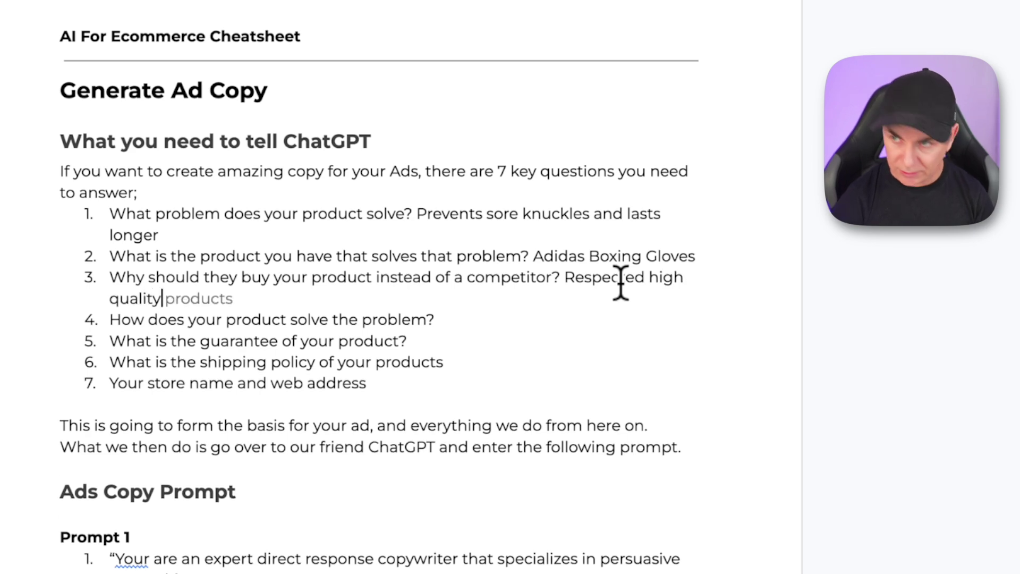
pyautogui.write(' and premium materials')
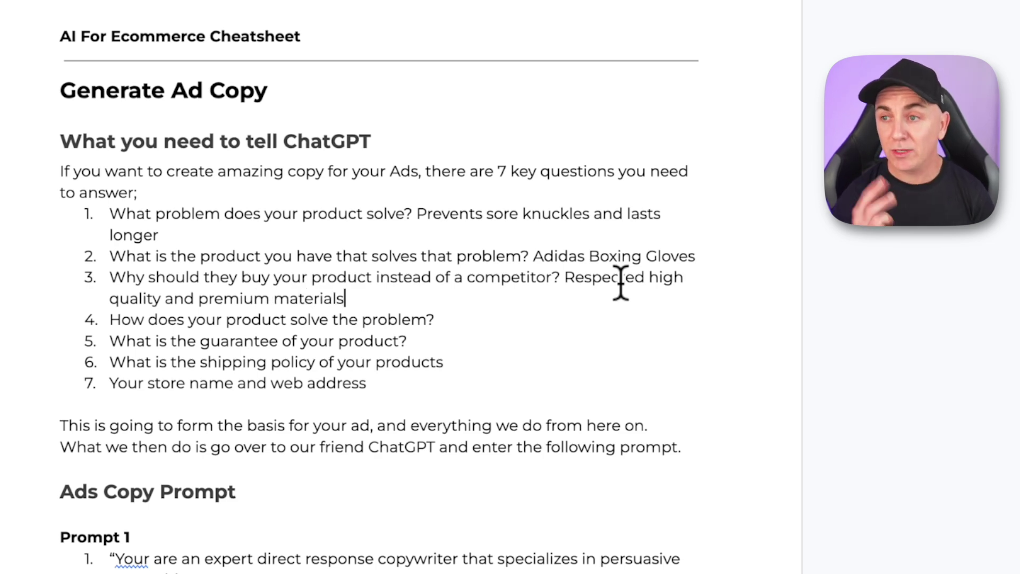
pyautogui.press('Down')
pyautogui.press('Home')
pyautogui.hotkey('shift', 'End')
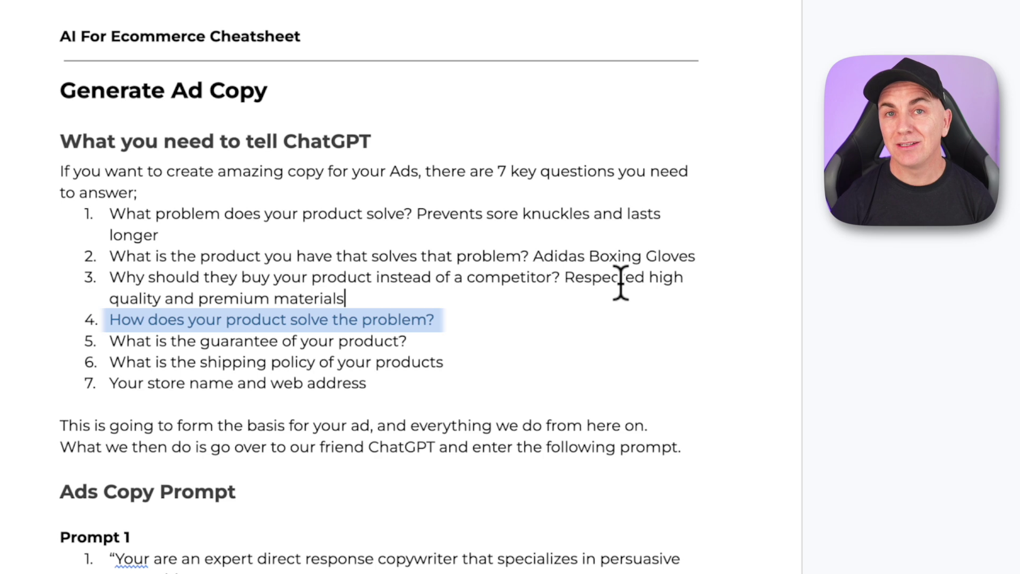
# - Answer question 4 with 100% leather, engineered internal foam and triple-stitched seams
pyautogui.press('Down')
pyautogui.press('End')
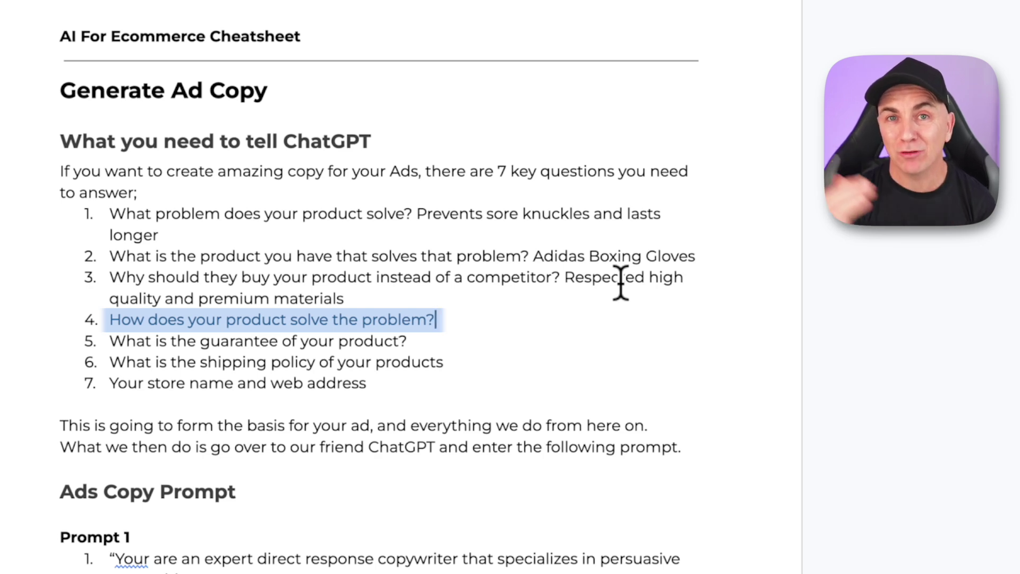
pyautogui.press('Right')
pyautogui.write('1')
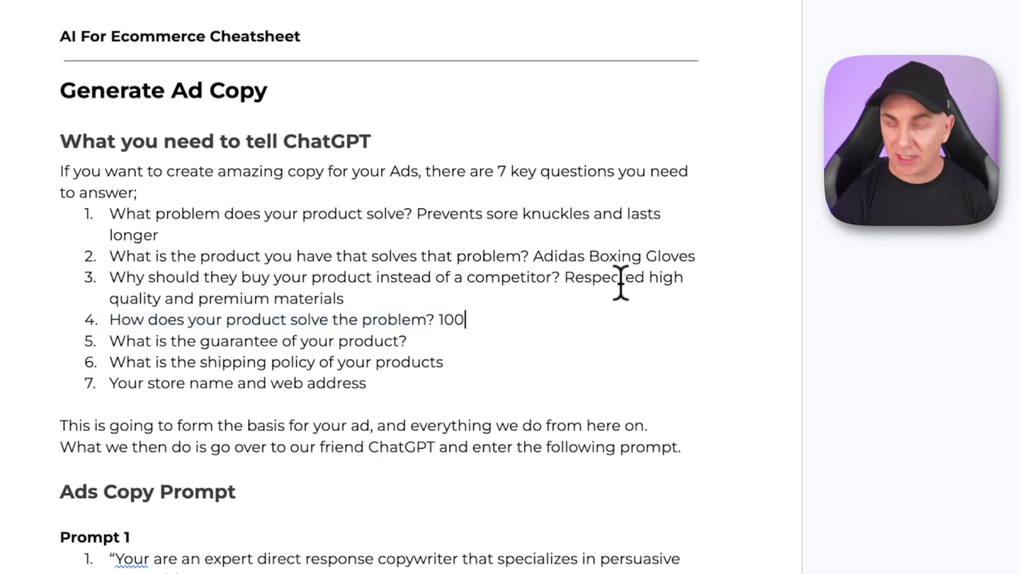
pyautogui.write('00% leather')
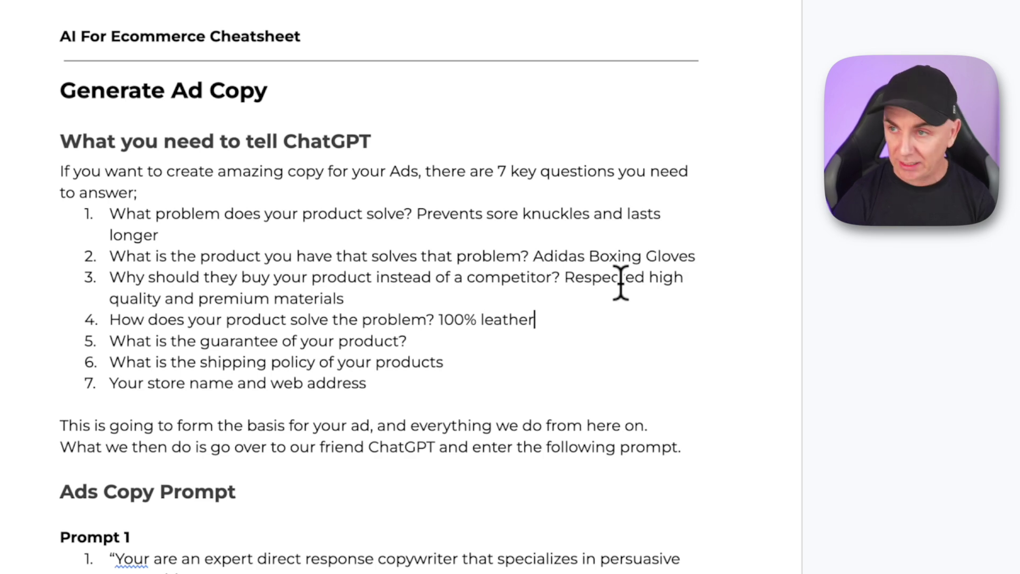
pyautogui.write(', enginer')
pyautogui.write(' int')
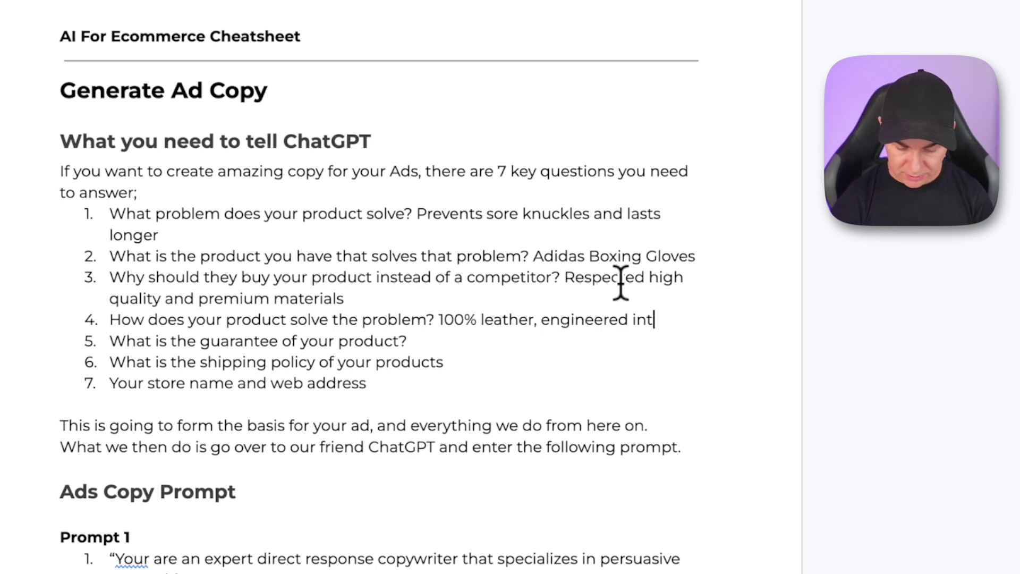
pyautogui.write('ernal foam, tri')
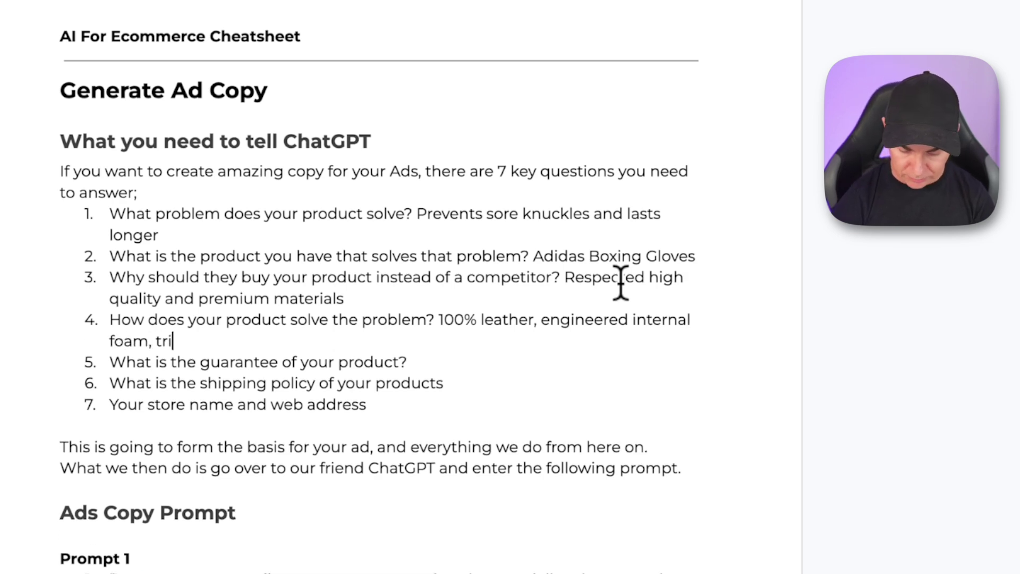
pyautogui.write('pple stick')
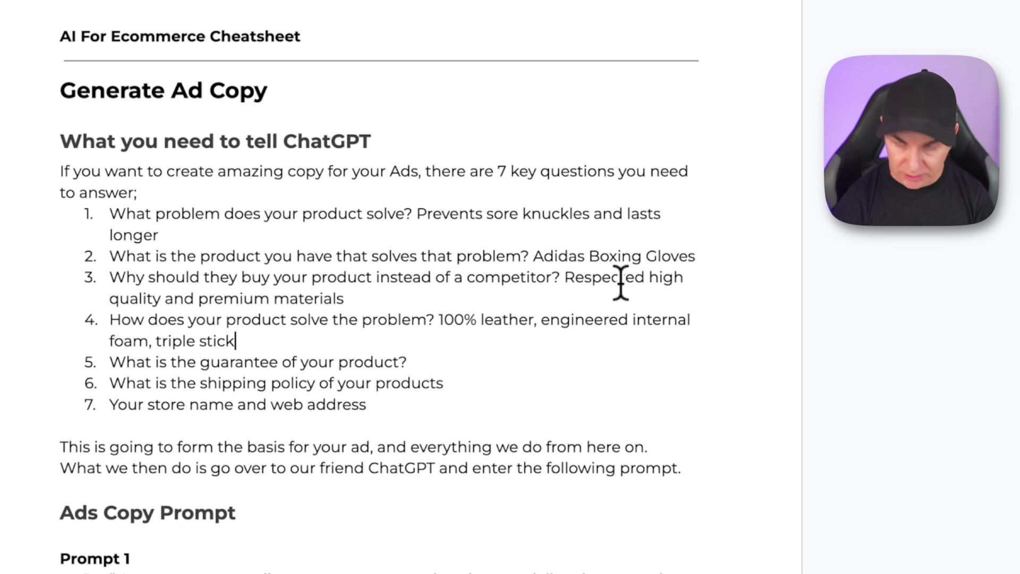
pyautogui.press('BackSpace')
pyautogui.write('hed seams')
# - Answer question 5 with a 12 month guarantee
pyautogui.click(426, 357)
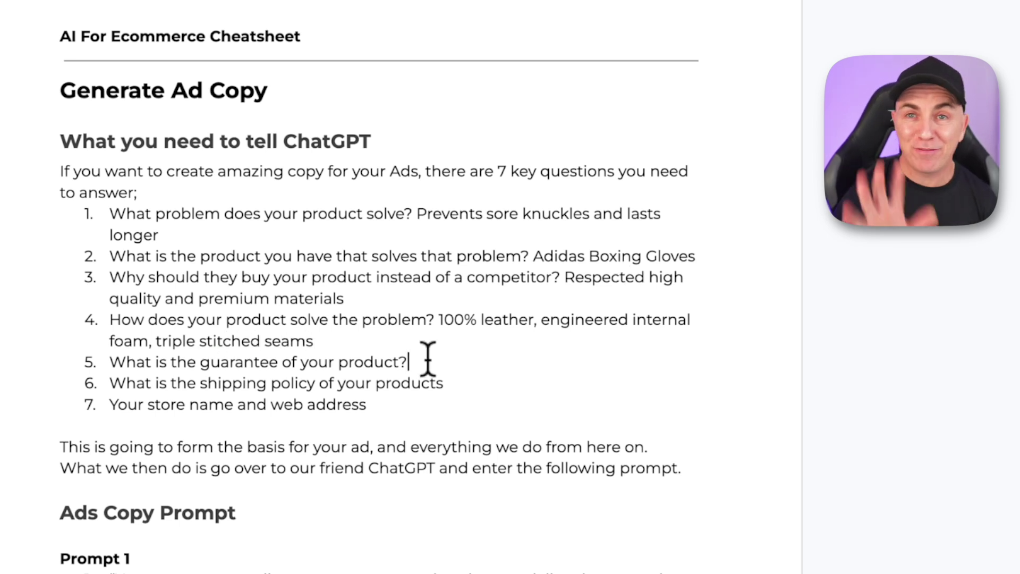
pyautogui.tripleClick(427, 359)
pyautogui.click(428, 359)
pyautogui.write('12 month guarantee')
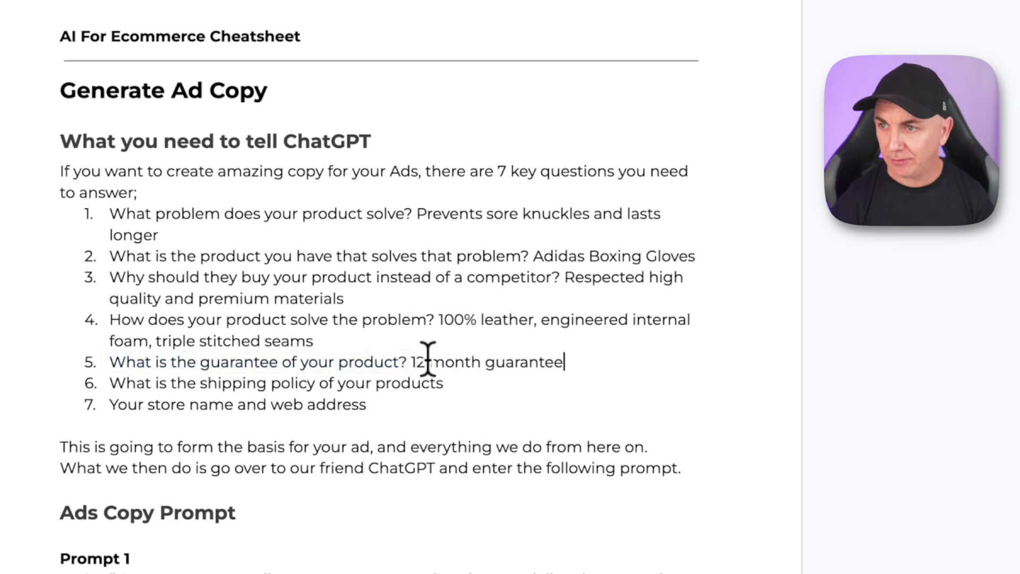
# - Answer question 6 with next-day shipping and free shipping over $200
pyautogui.click(494, 382)
pyautogui.write('?')
pyautogui.tripleClick(494, 383)
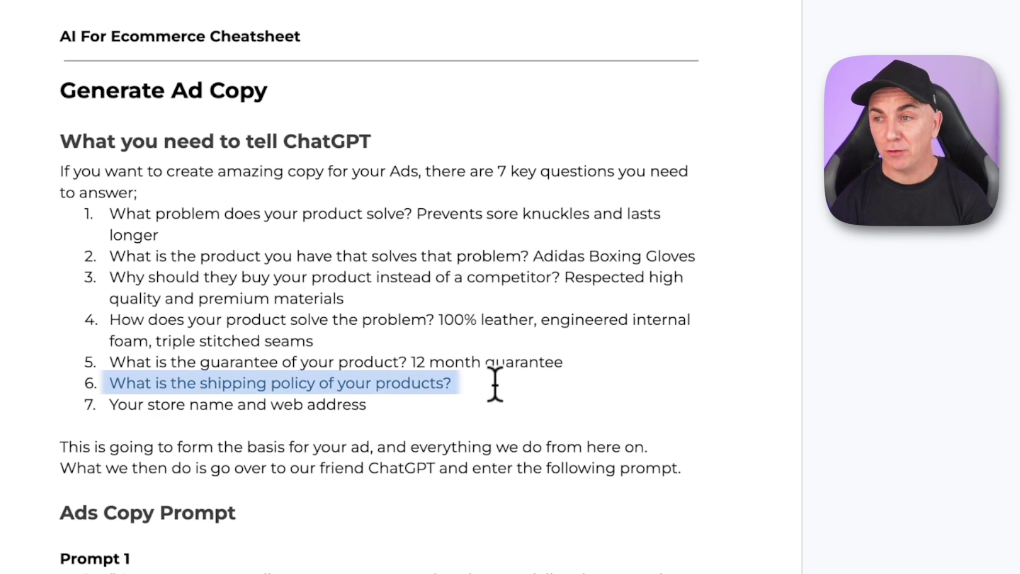
pyautogui.click(495, 383)
pyautogui.write('products? Shops next')
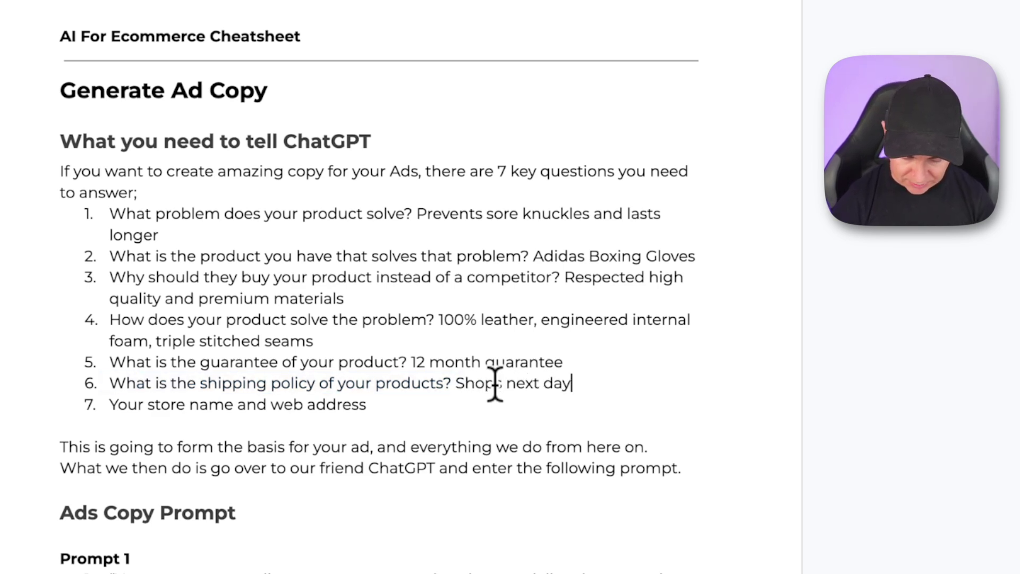
pyautogui.write(' day, free shipping ')
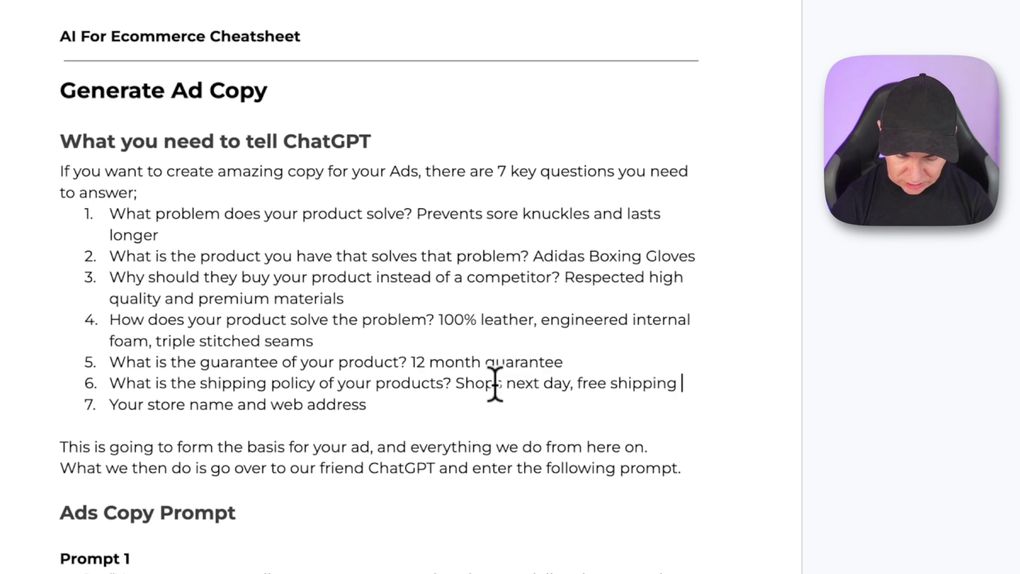
pyautogui.write('over $200')
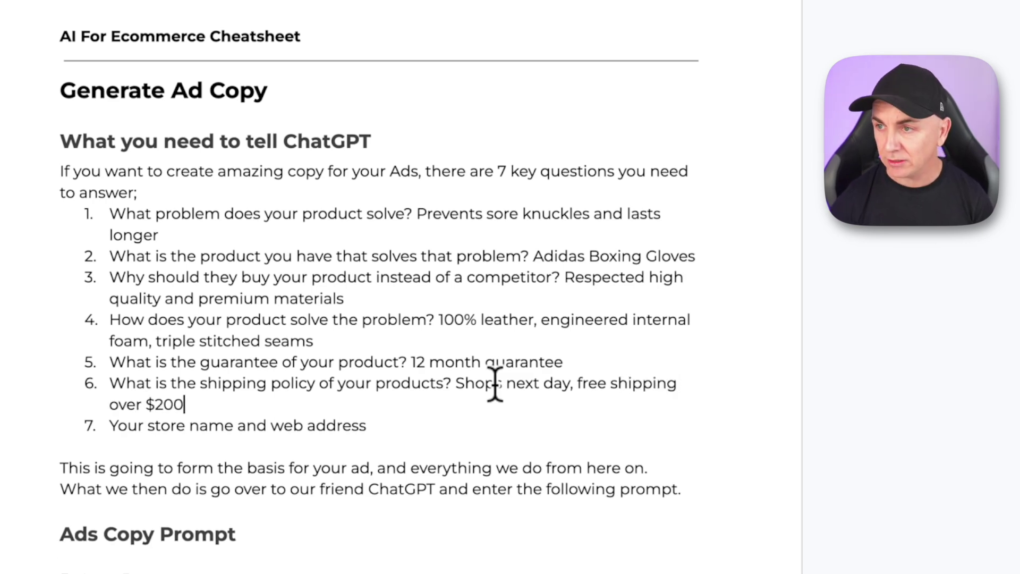
pyautogui.tripleClick(386, 423)
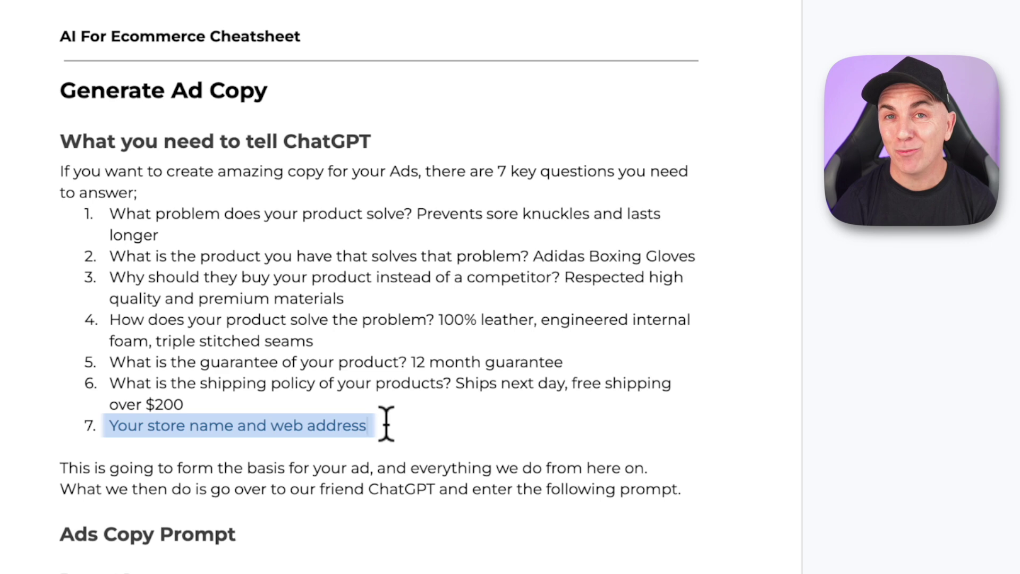
pyautogui.click(386, 423)
pyautogui.write('fight')
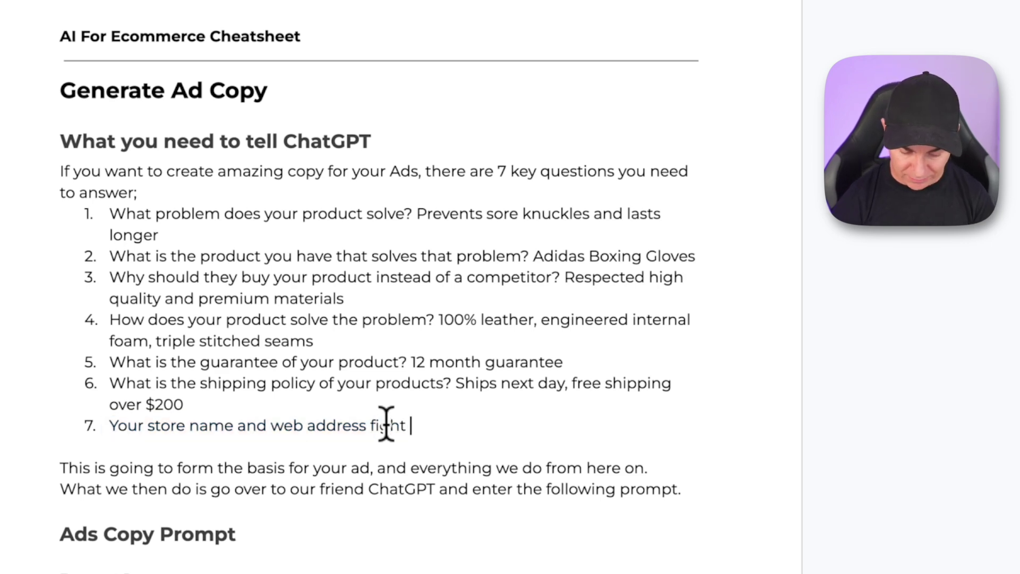
pyautogui.write(' gear direct')
pyautogui.write('www.fightgeardirect.com.au')
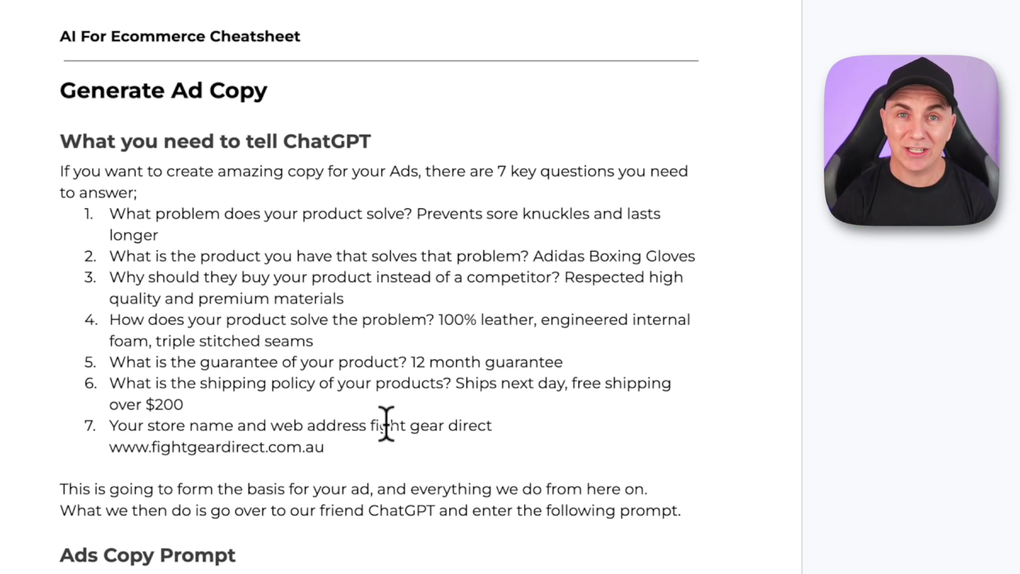
pyautogui.scroll(-5, 387, 425)
pyautogui.click(302, 264)
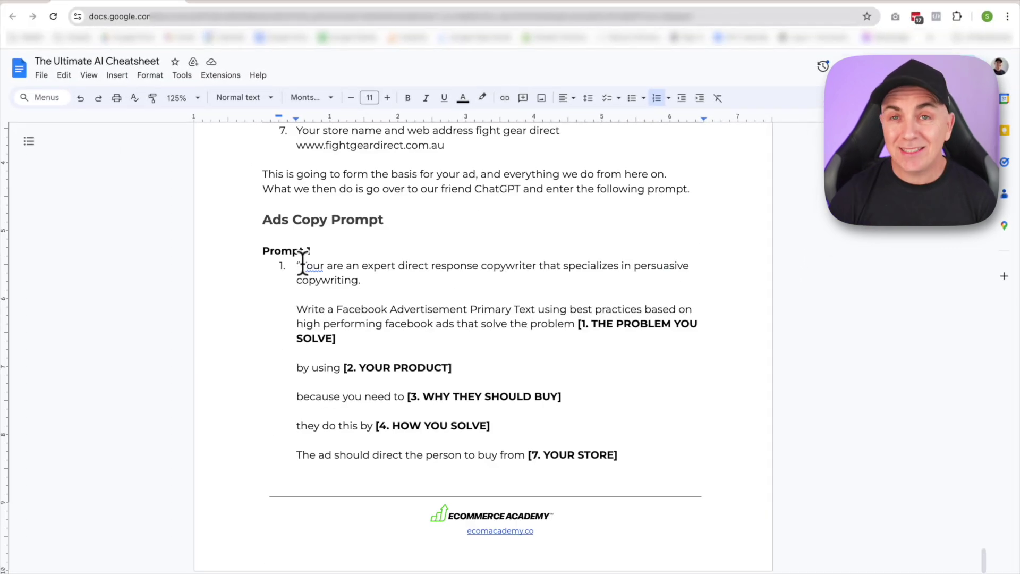
pyautogui.moveTo(302, 264); pyautogui.dragTo(619, 433)
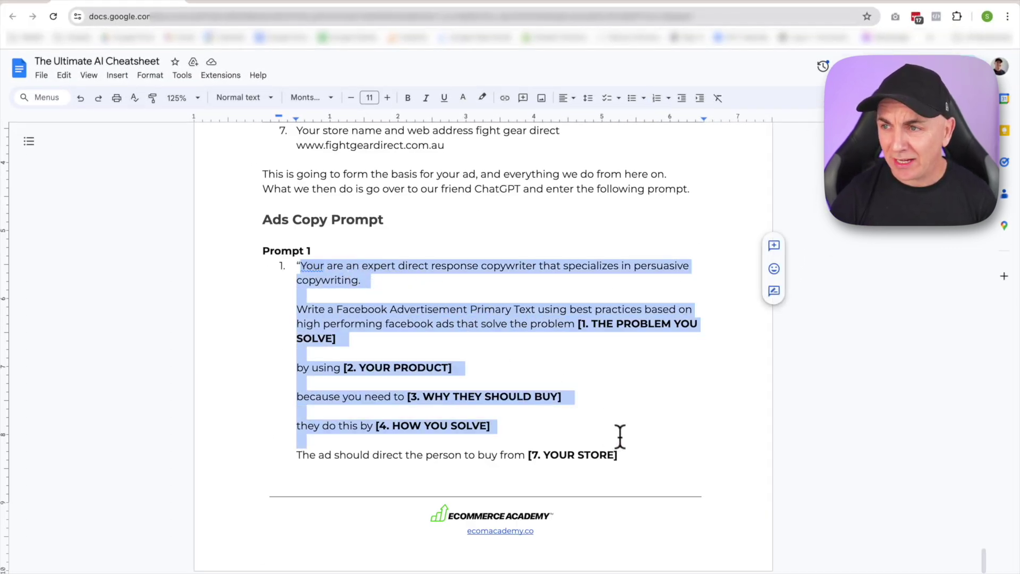
pyautogui.click(624, 325)
pyautogui.moveTo(440, 425); pyautogui.dragTo(447, 424)
pyautogui.click(549, 453)
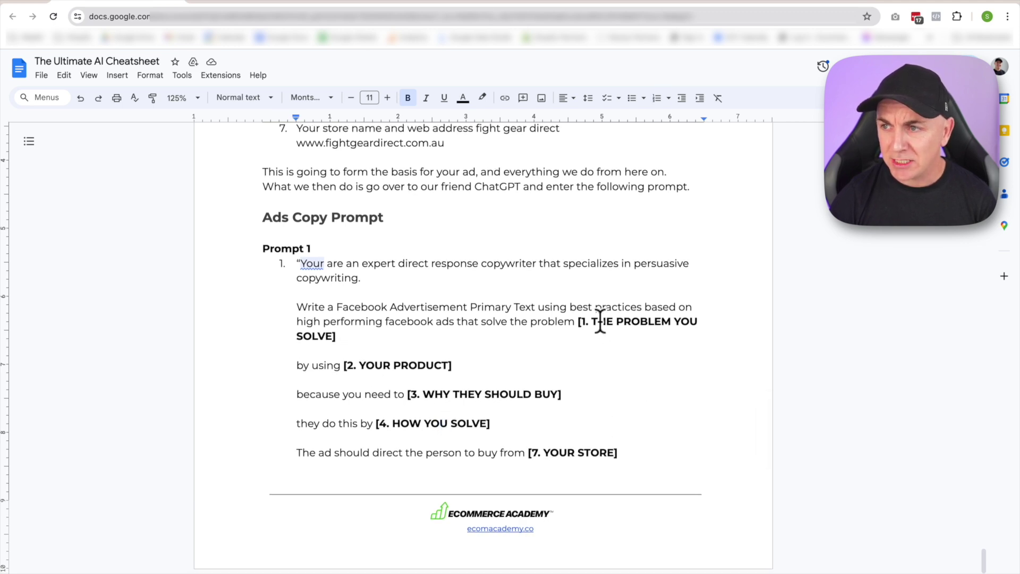
pyautogui.scroll(5, 501, 326)
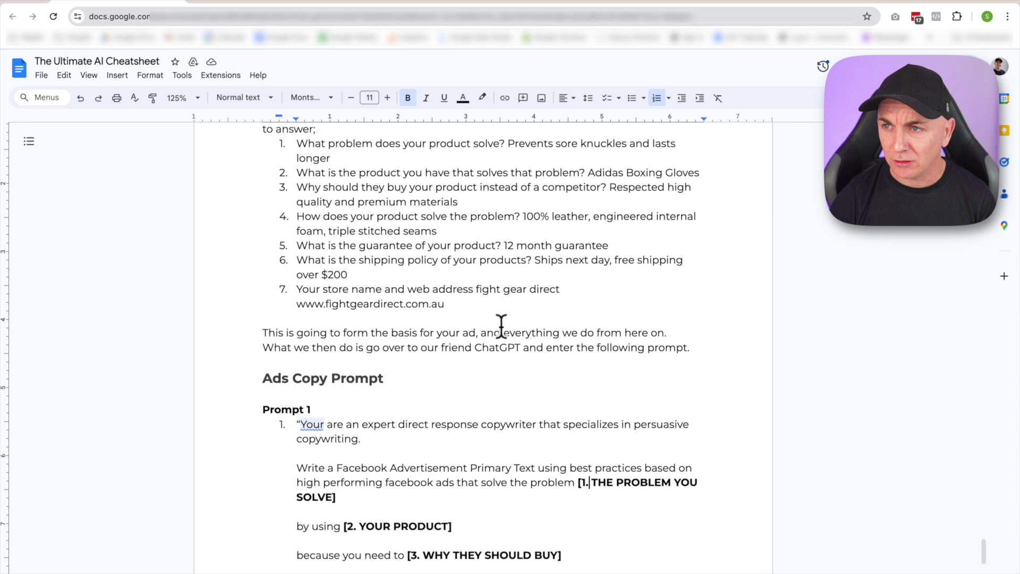
pyautogui.click(332, 183)
pyautogui.scroll(-2, 493, 337)
pyautogui.click(419, 473)
pyautogui.scroll(1, 419, 472)
pyautogui.click(287, 169)
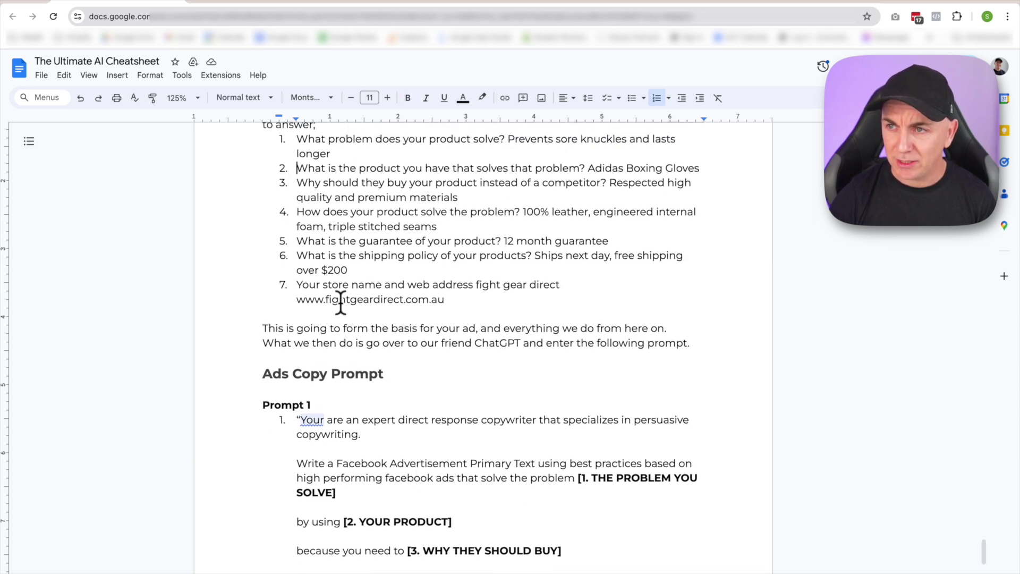
pyautogui.scroll(-3, 392, 417)
pyautogui.scroll(-1, 393, 417)
pyautogui.click(429, 423)
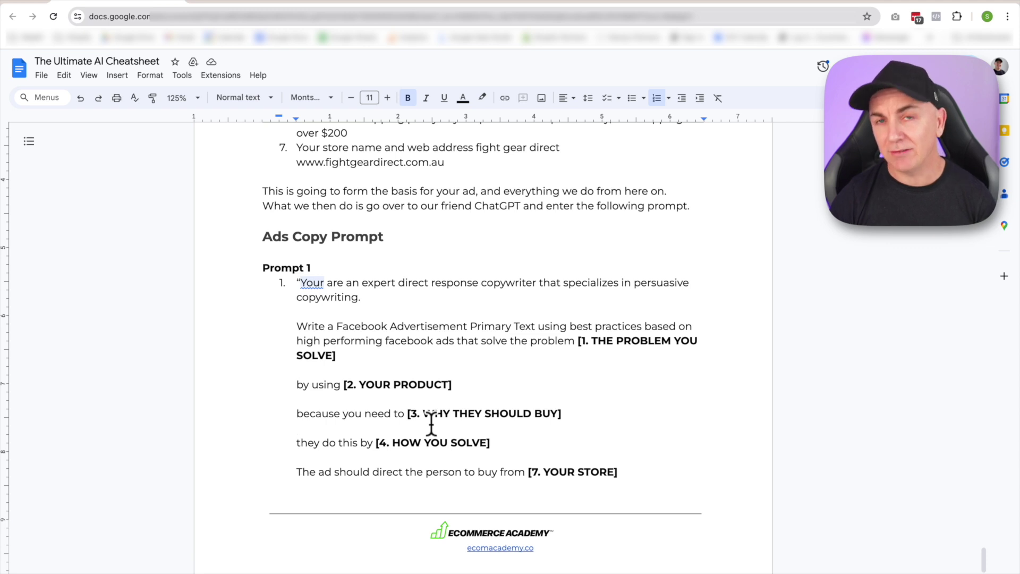
pyautogui.scroll(-6, 433, 424)
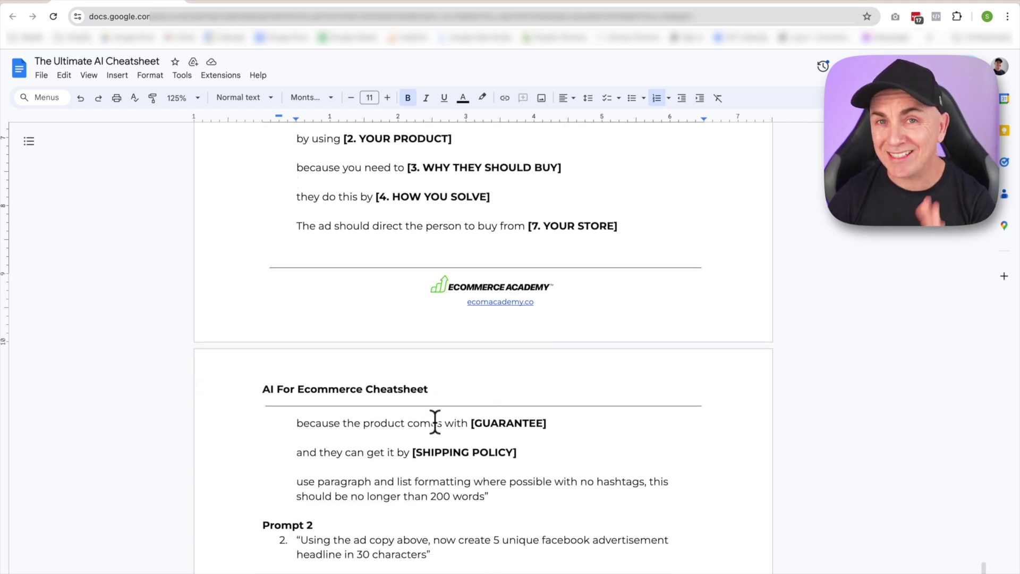
# - Paste 'Prevents sore knuckles and lasts longer' over Prompt 1's [1. THE PROBLEM YOU SOLVE] placeholder
pyautogui.scroll(5, 436, 423)
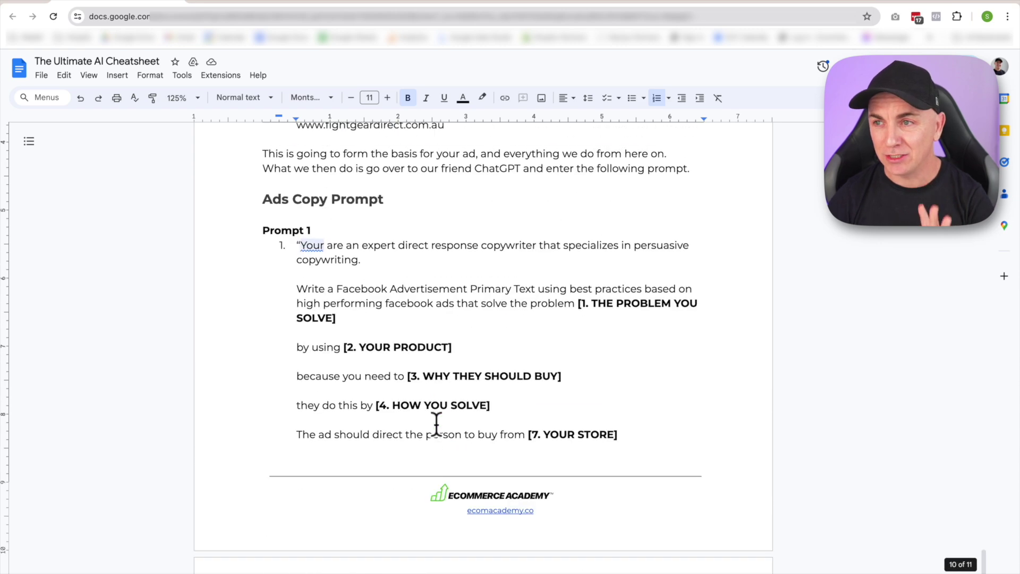
pyautogui.scroll(1, 410, 409)
pyautogui.click(405, 302)
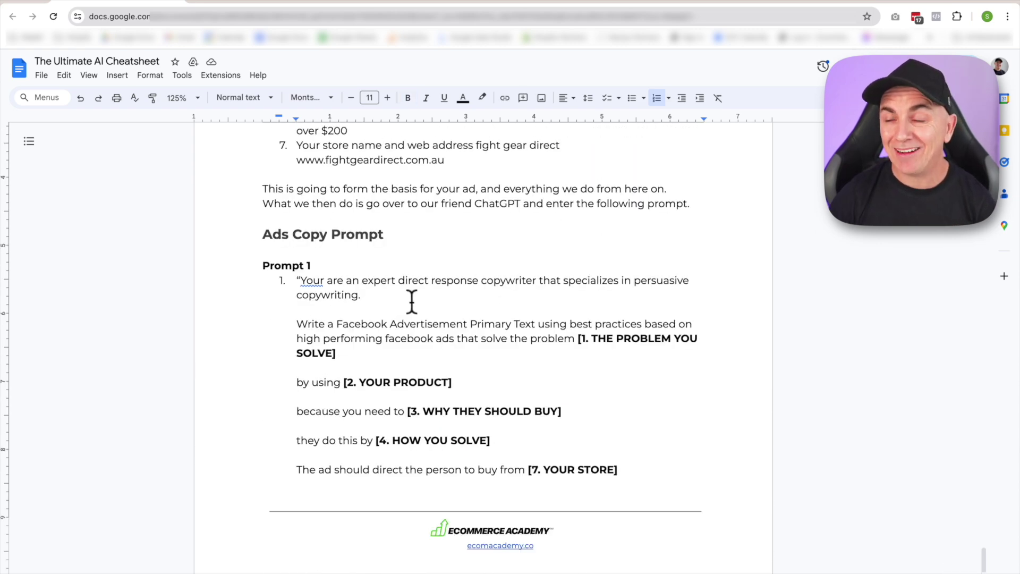
pyautogui.scroll(4, 457, 302)
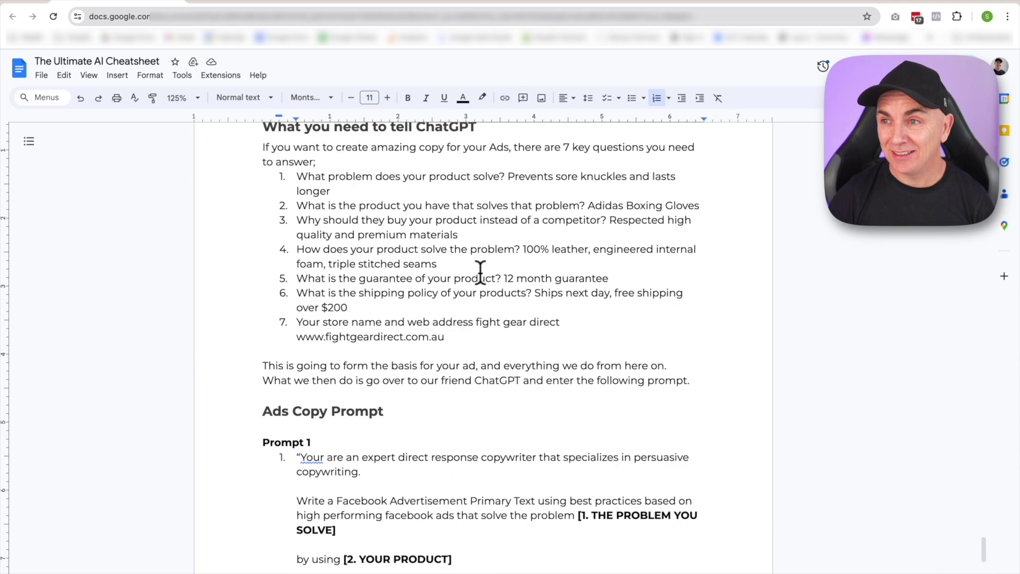
pyautogui.moveTo(511, 176); pyautogui.dragTo(512, 190)
pyautogui.hotkey('ctrl', 'c')
pyautogui.scroll(-1, 513, 190)
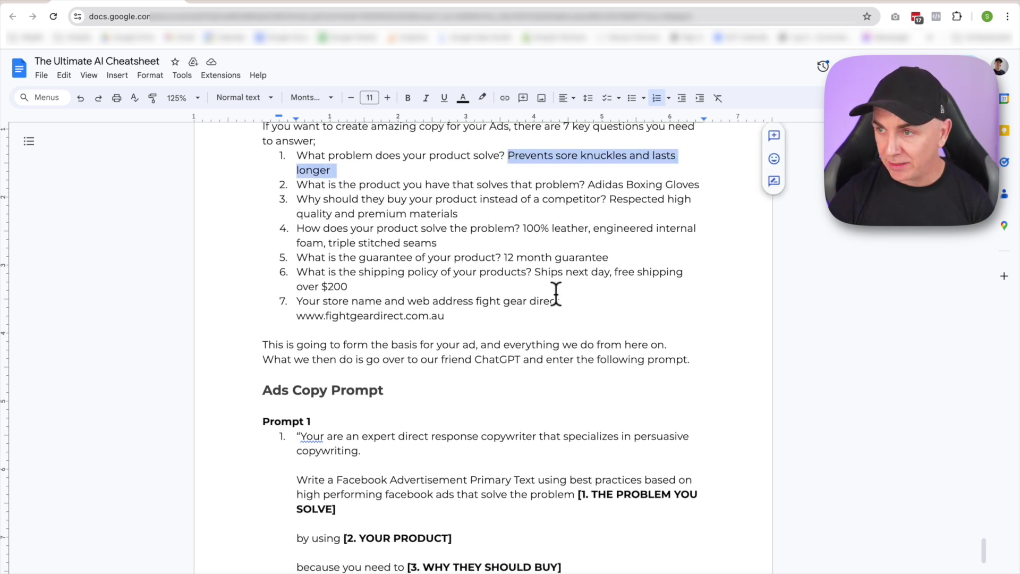
pyautogui.click(577, 494)
pyautogui.moveTo(577, 494); pyautogui.dragTo(587, 505)
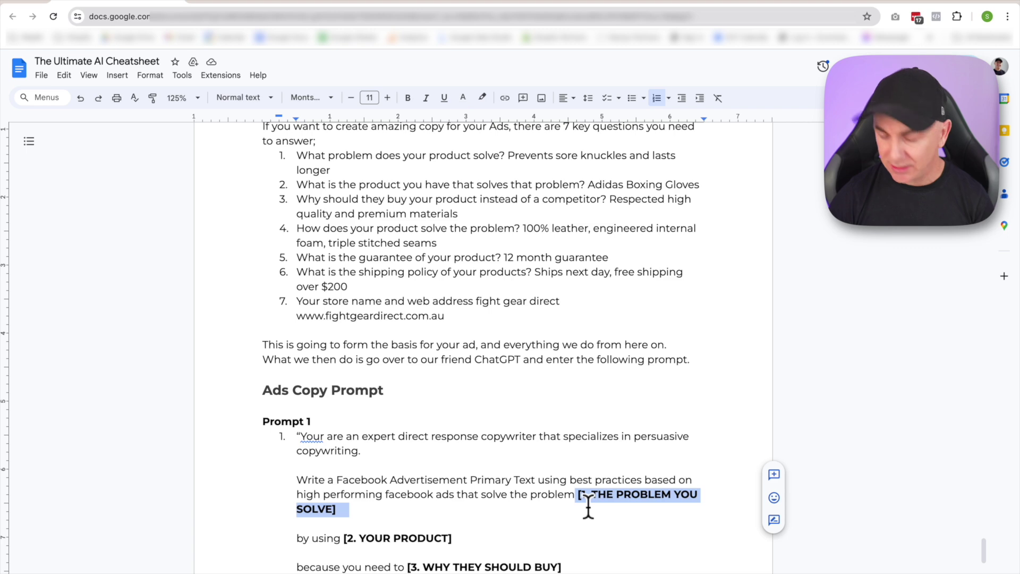
pyautogui.hotkey('ctrl', 'v')
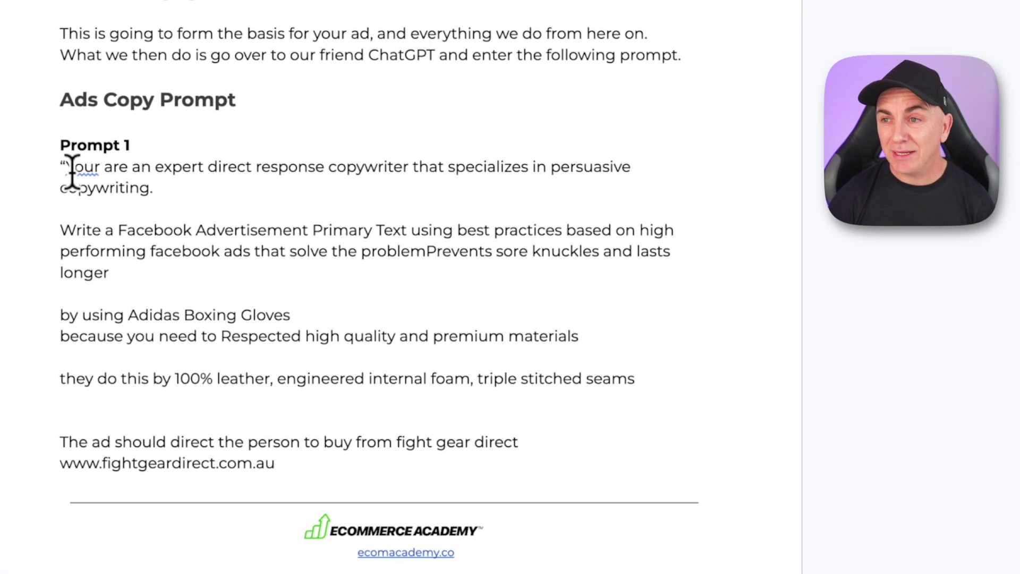
# - Fix Prompt 1's spacing, add a blank line before 'because', and insert 'use' and 'brand'
pyautogui.moveTo(67, 168); pyautogui.dragTo(198, 183)
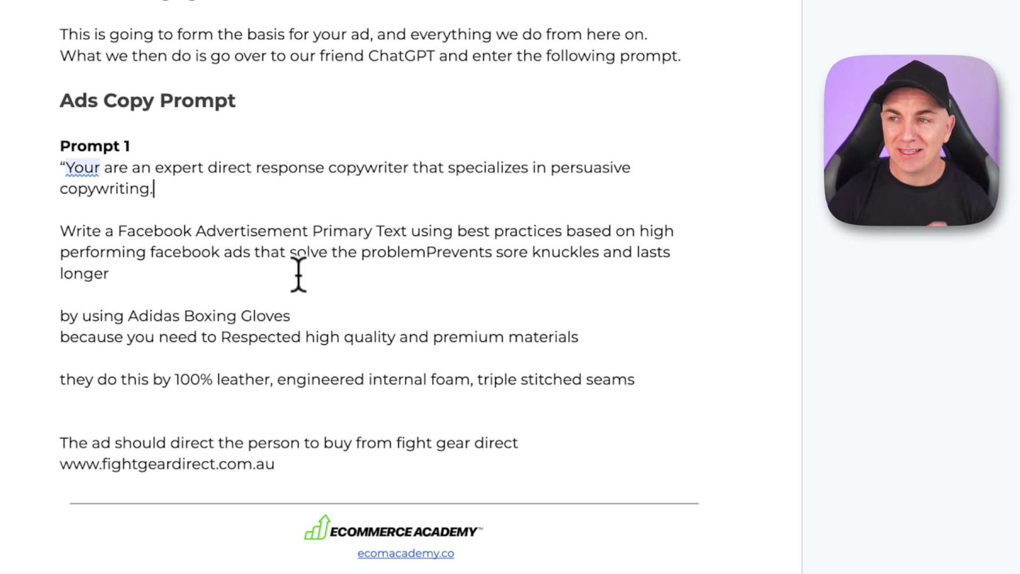
pyautogui.click(427, 254)
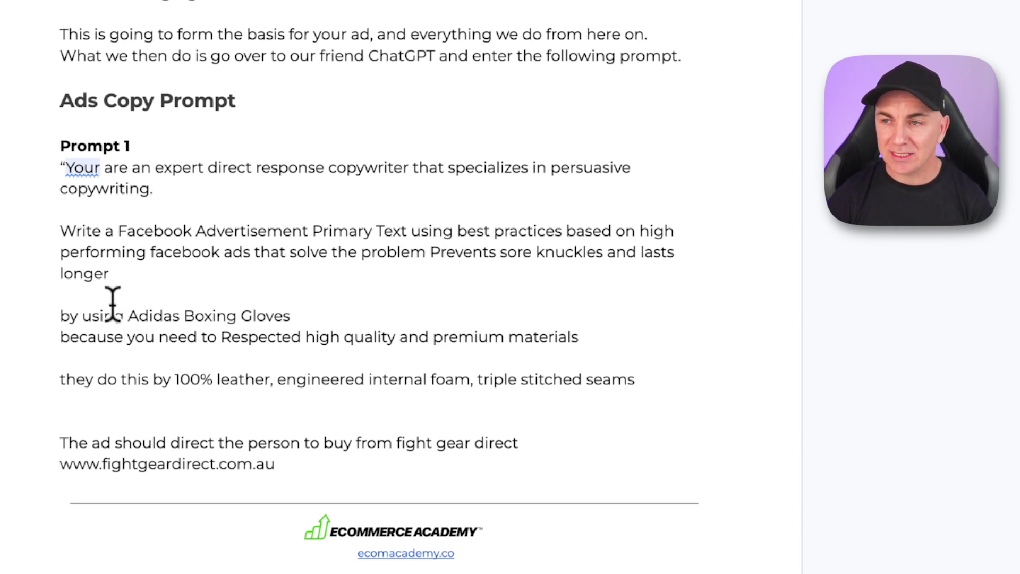
pyautogui.click(62, 336)
pyautogui.press('Return')
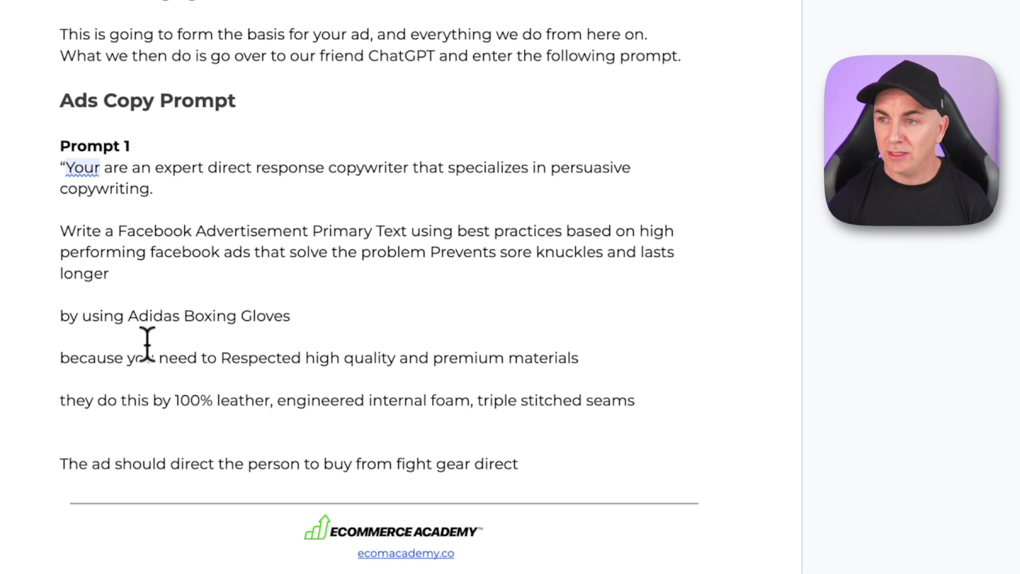
pyautogui.click(215, 357)
pyautogui.write('use')
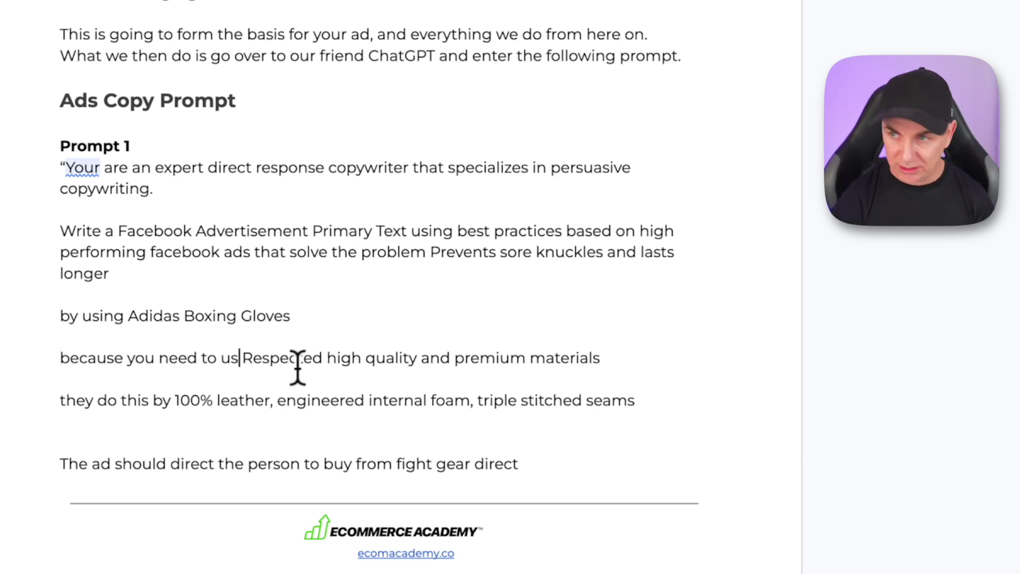
pyautogui.click(335, 358)
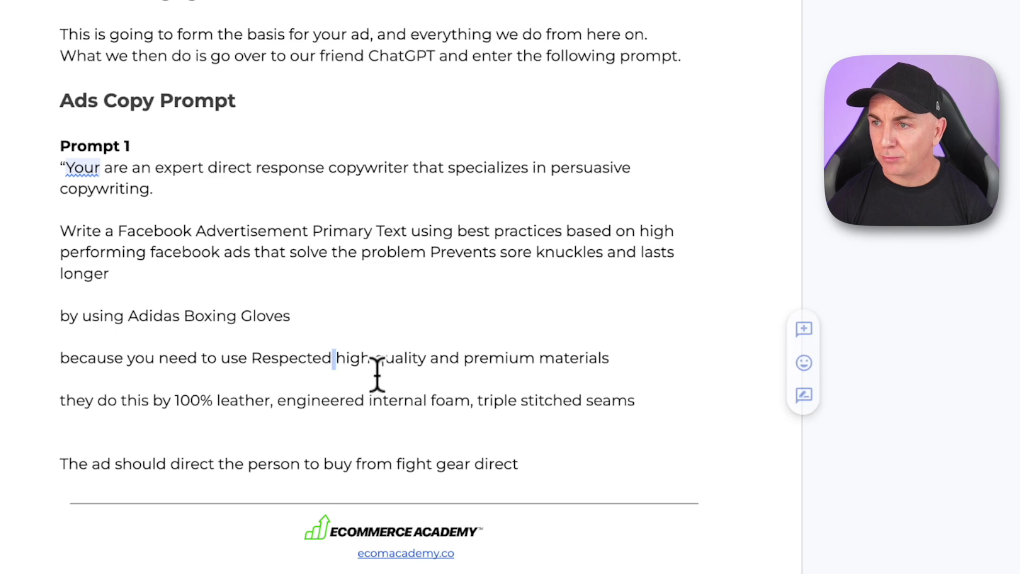
pyautogui.write('brand, ')
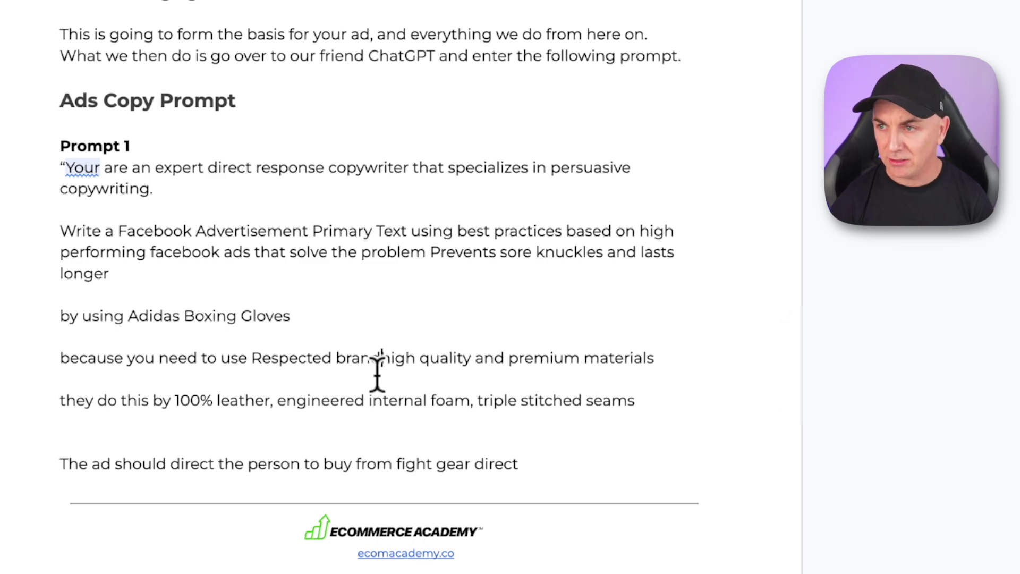
pyautogui.write('d')
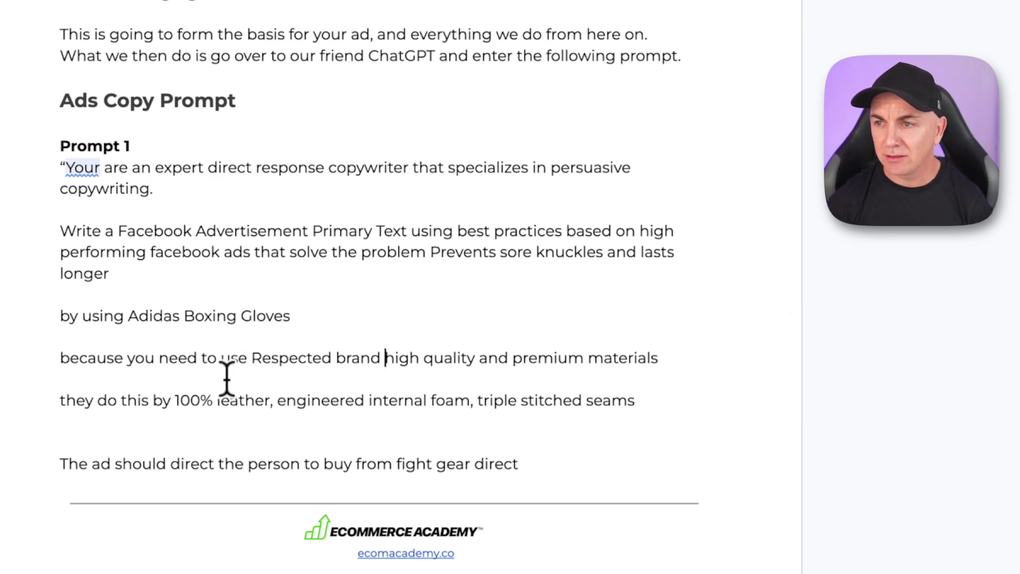
# - Undo the stray empty line above the store sentence and select the whole Prompt 1
pyautogui.scroll(-2, 226, 379)
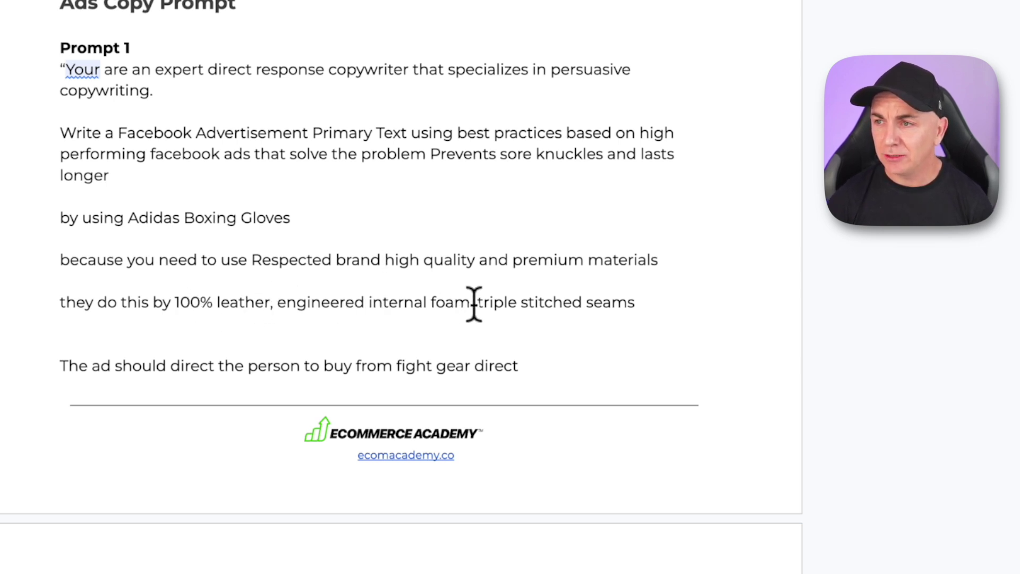
pyautogui.scroll(-1, 207, 305)
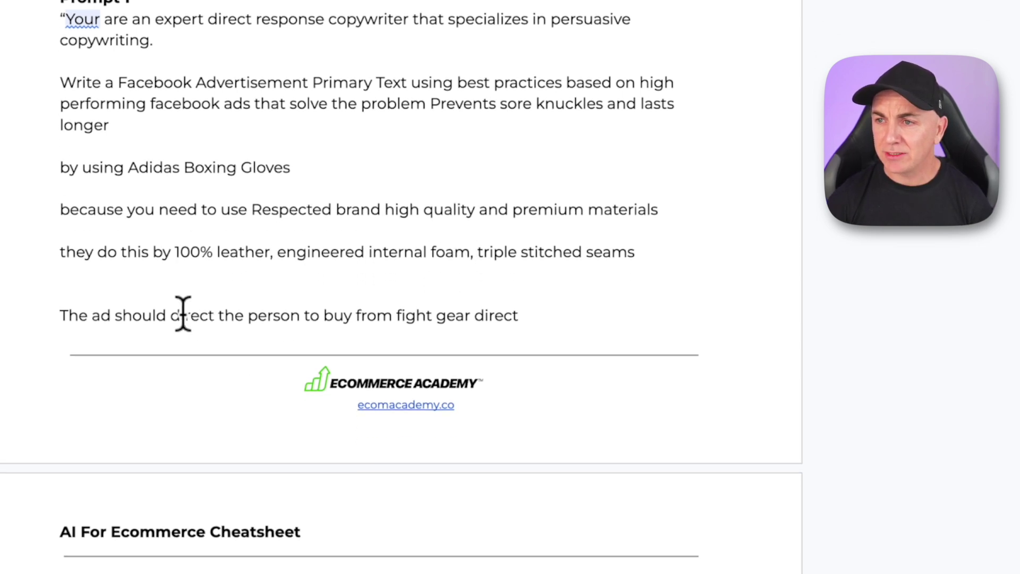
pyautogui.click(97, 289)
pyautogui.hotkey('ctrl', 'z')
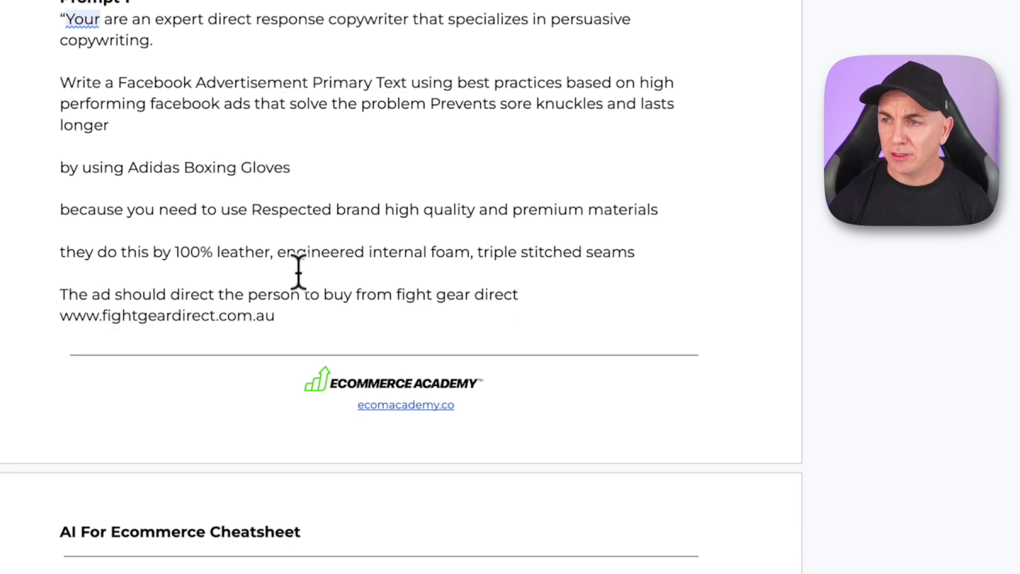
pyautogui.scroll(-4, 170, 311)
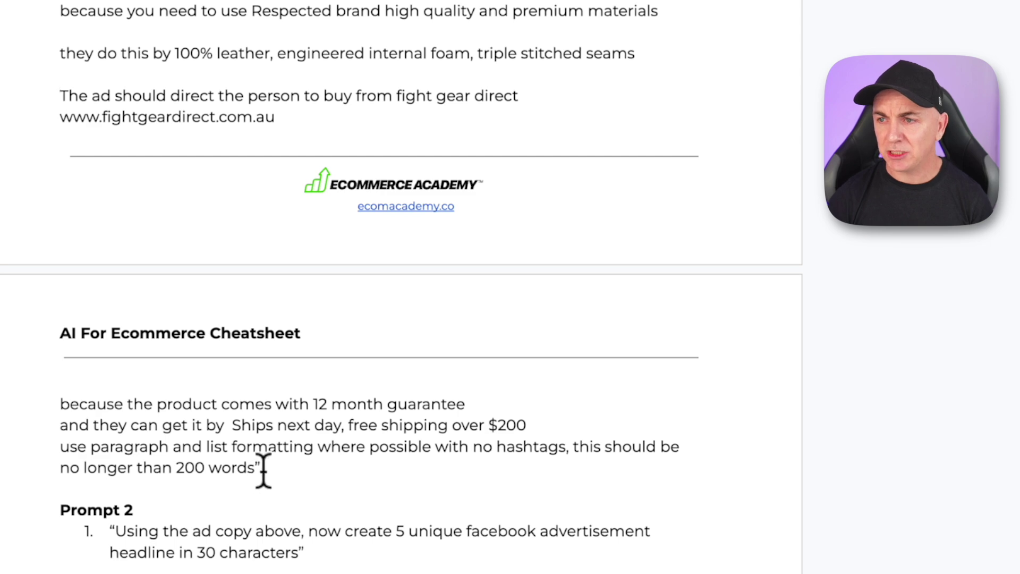
pyautogui.moveTo(266, 467); pyautogui.dragTo(55, 151)
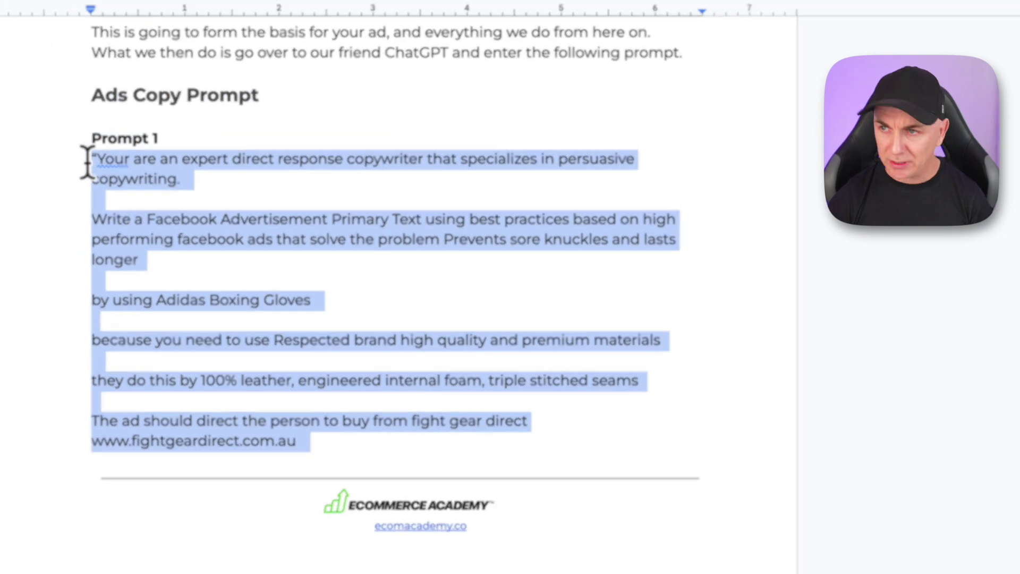
# - Paste the completed Prompt 1 into a new ChatGPT chat and send it
pyautogui.click(246, 3)
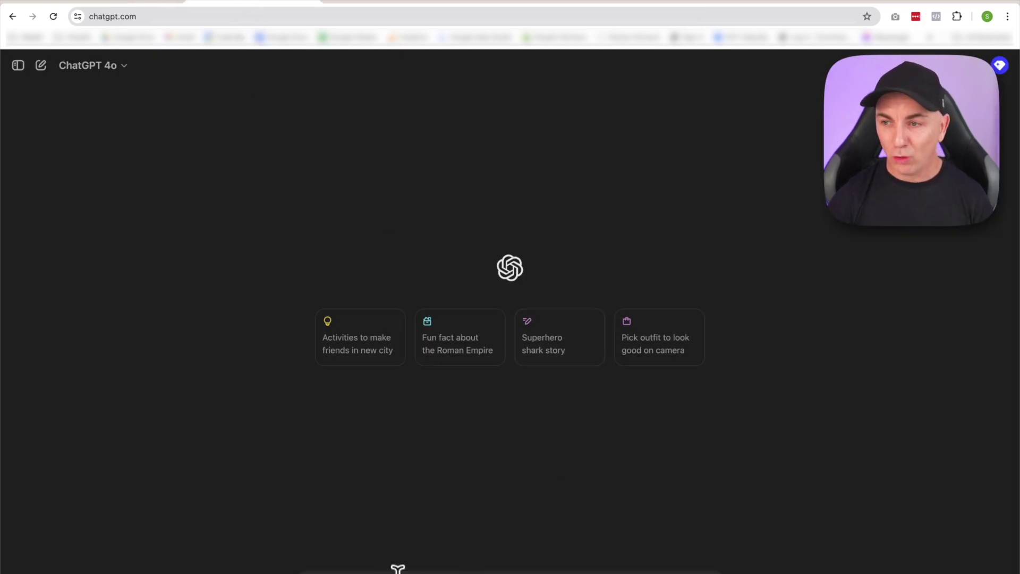
pyautogui.press('super+v')
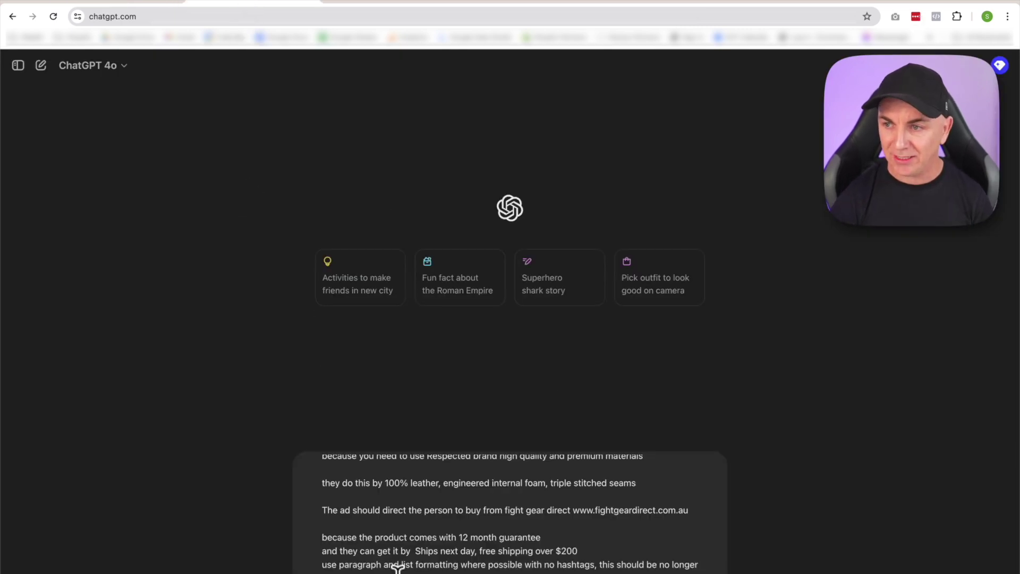
pyautogui.press('Return')
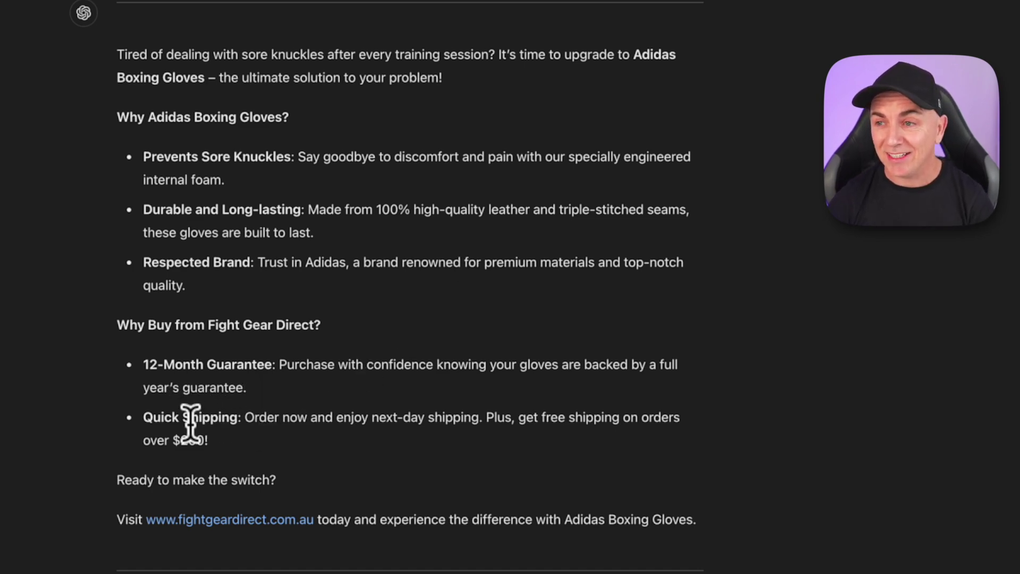
pyautogui.moveTo(117, 481); pyautogui.dragTo(302, 482)
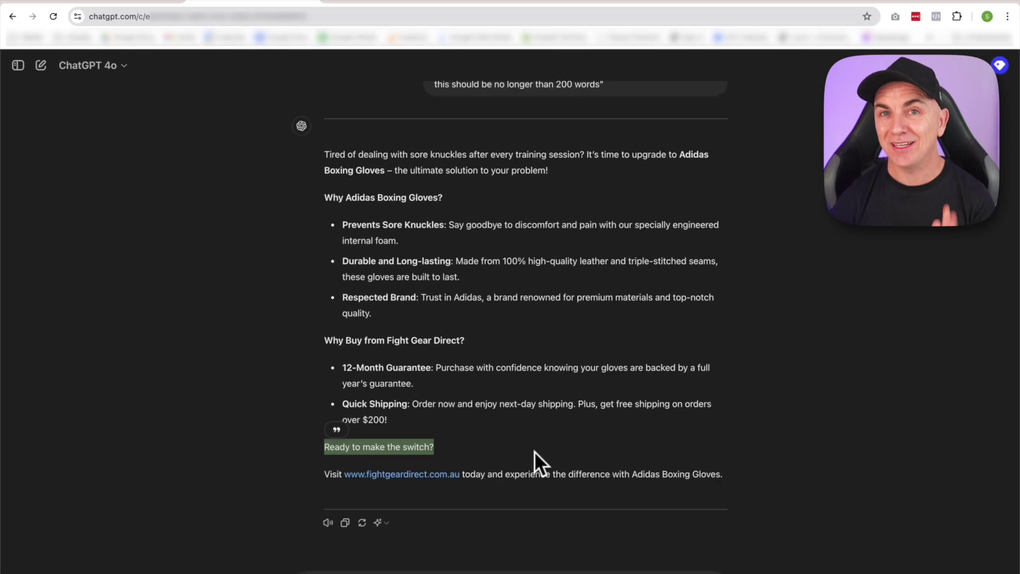
# - Copy Prompt 2, the five 30-character headlines request, from the cheatsheet and send it to ChatGPT
pyautogui.click(143, 4)
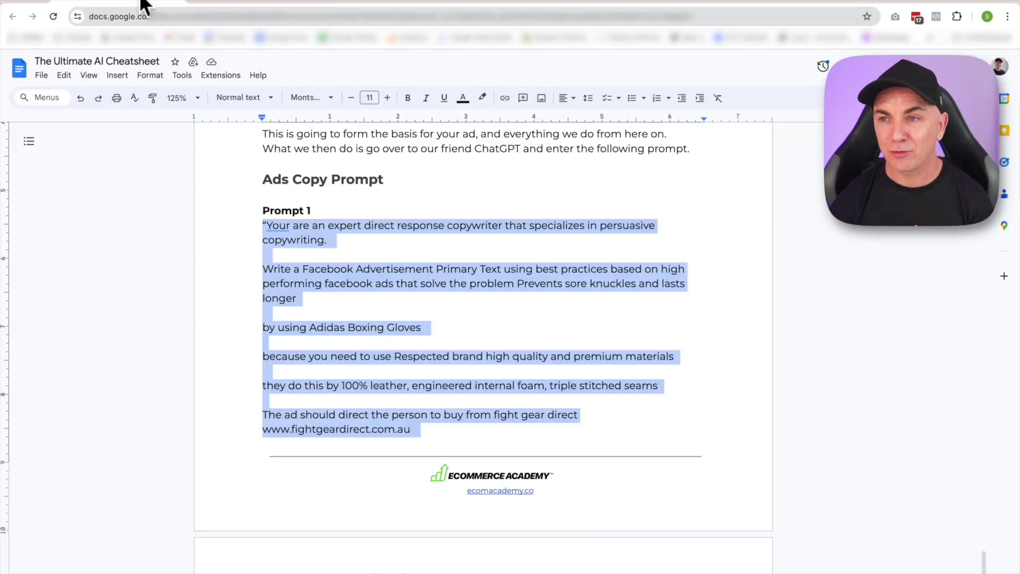
pyautogui.scroll(-8, 443, 328)
pyautogui.click(332, 308)
pyautogui.moveTo(302, 296); pyautogui.dragTo(428, 309)
pyautogui.hotkey('ctrl', 'c')
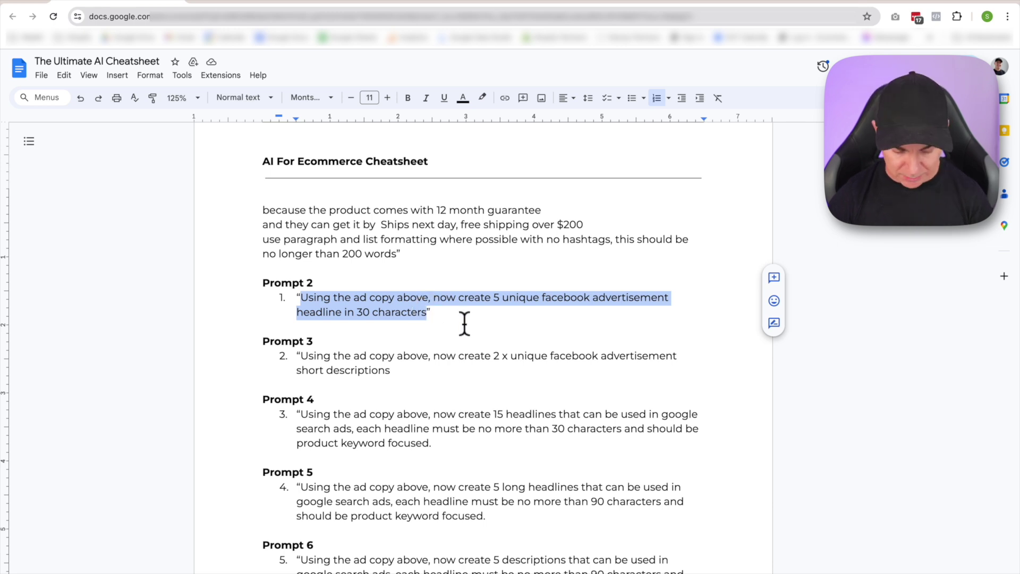
pyautogui.click(258, 5)
pyautogui.click(395, 566)
pyautogui.hotkey('ctrl', 'v')
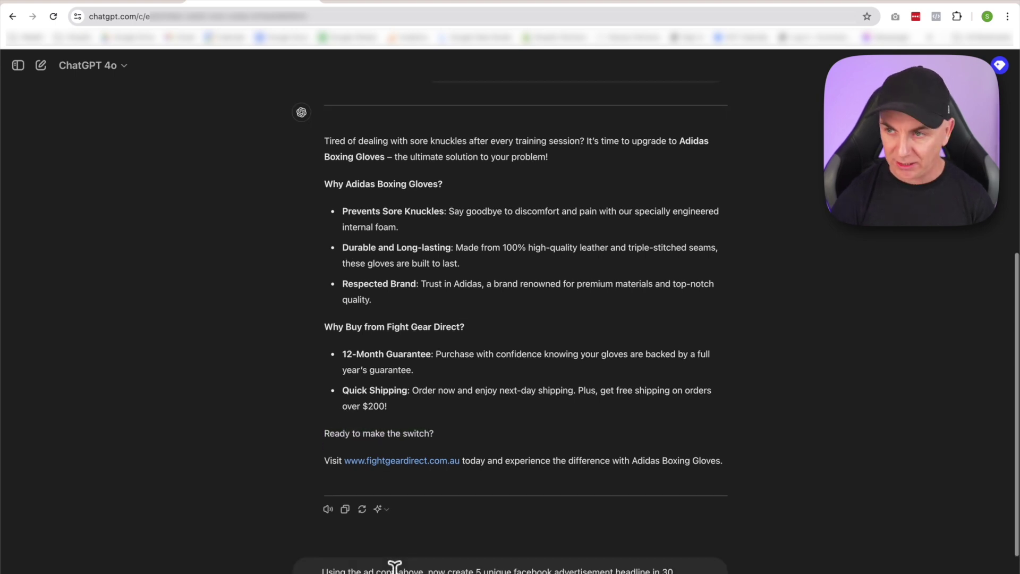
pyautogui.press('Return')
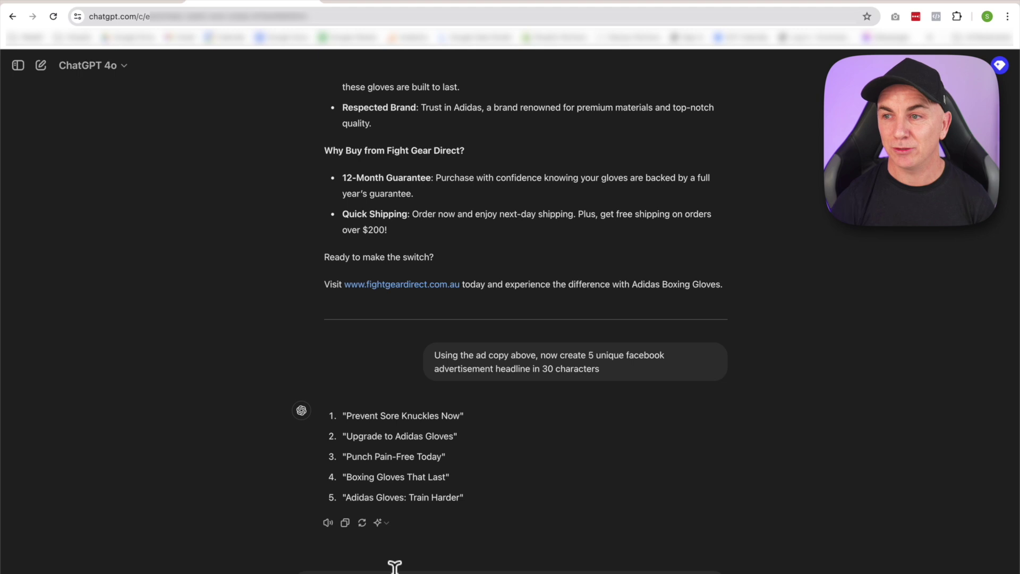
# - Copy Prompt 3, the two short descriptions request, from the cheatsheet and submit it in ChatGPT
pyautogui.click(134, 3)
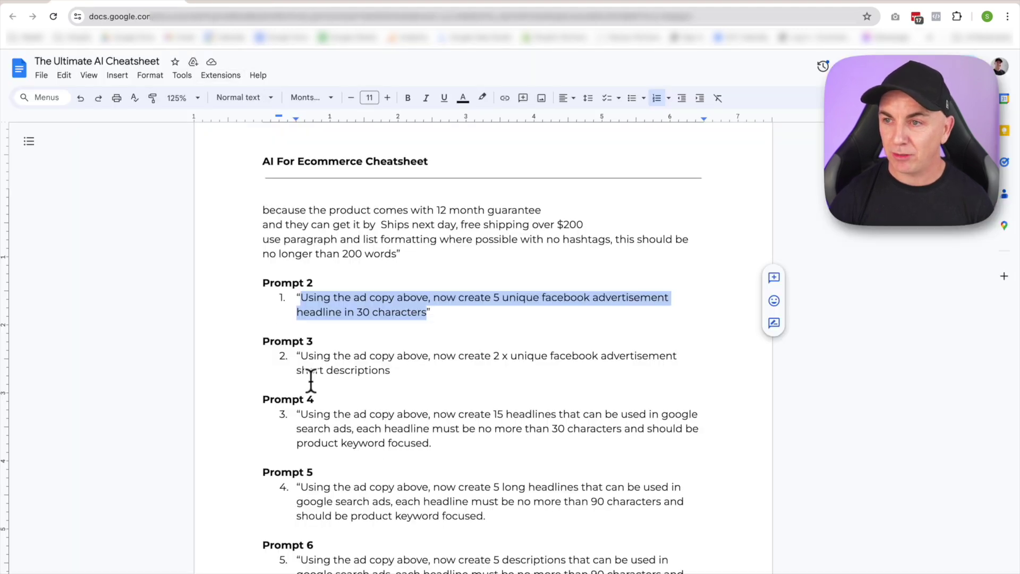
pyautogui.moveTo(299, 355); pyautogui.dragTo(391, 366)
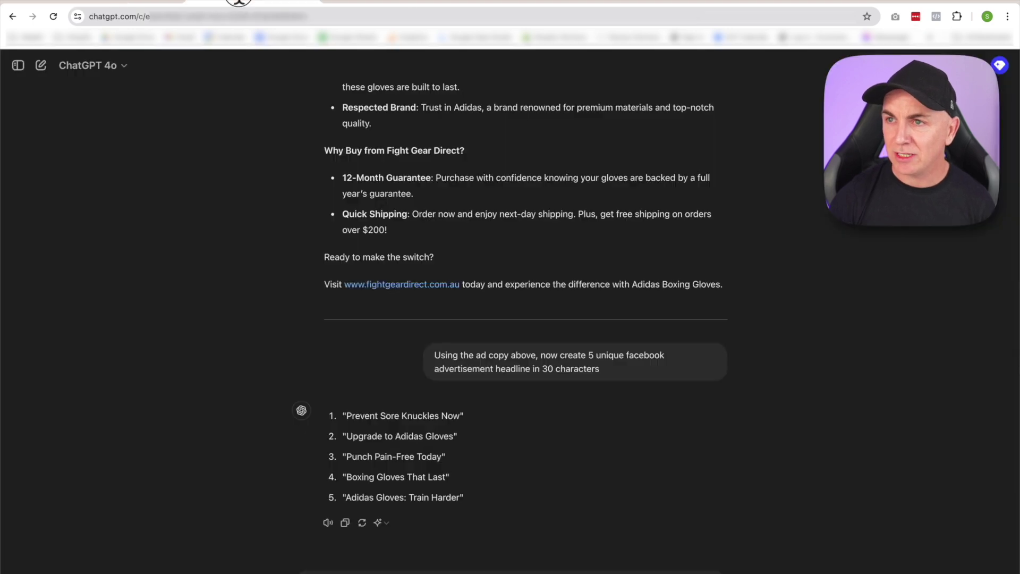
pyautogui.click(239, 3)
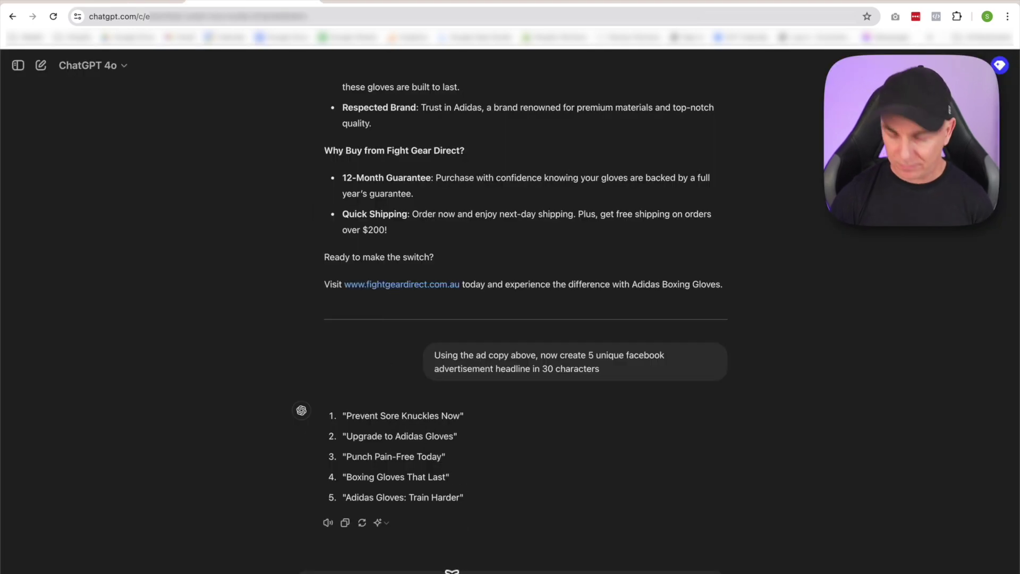
pyautogui.press('Return')
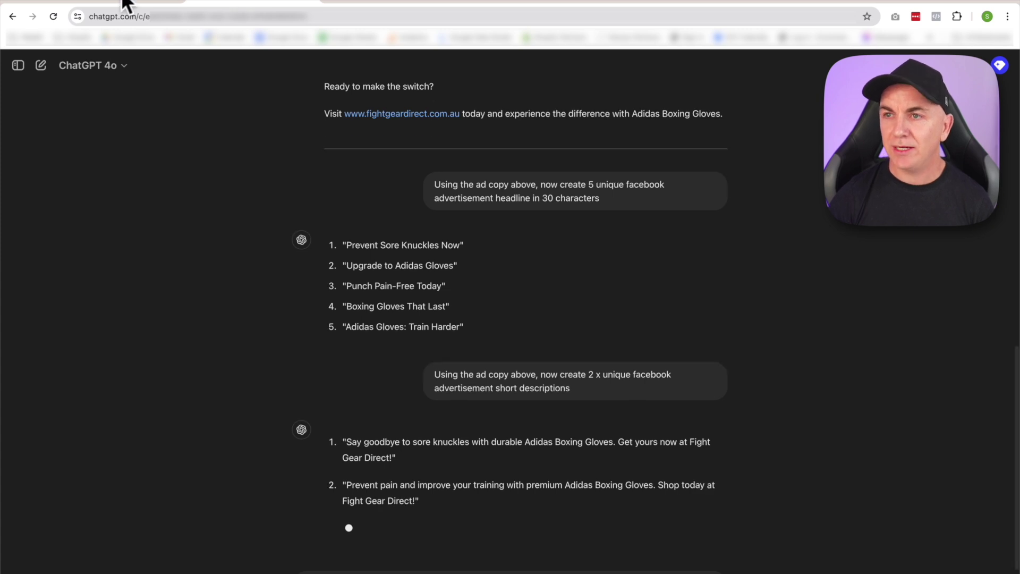
pyautogui.click(136, 3)
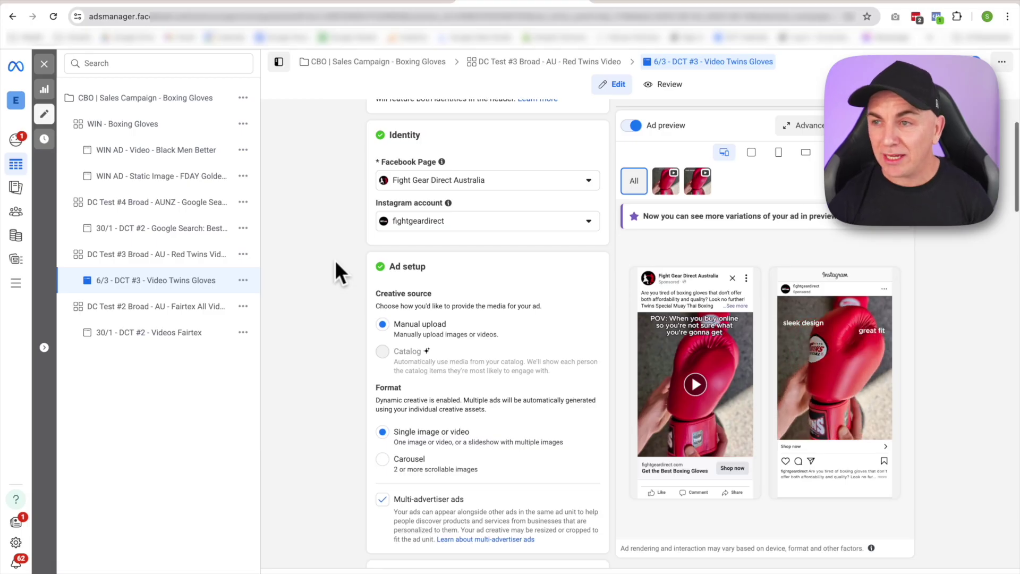
# - Scroll through the ad's Primary text, Headline and Description fields, collapsing the Text generation panel
pyautogui.scroll(-12, 335, 260)
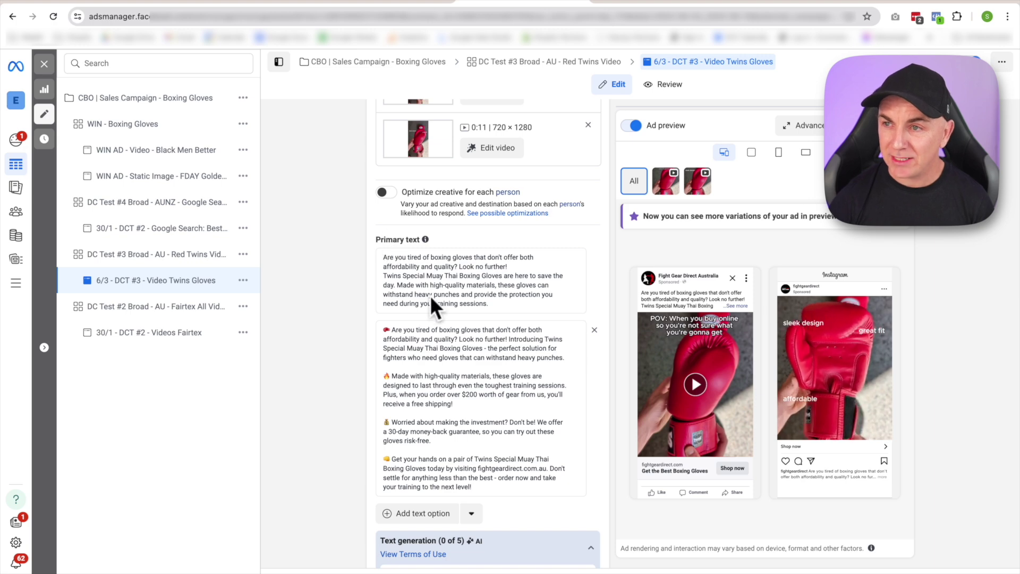
pyautogui.scroll(-5, 341, 337)
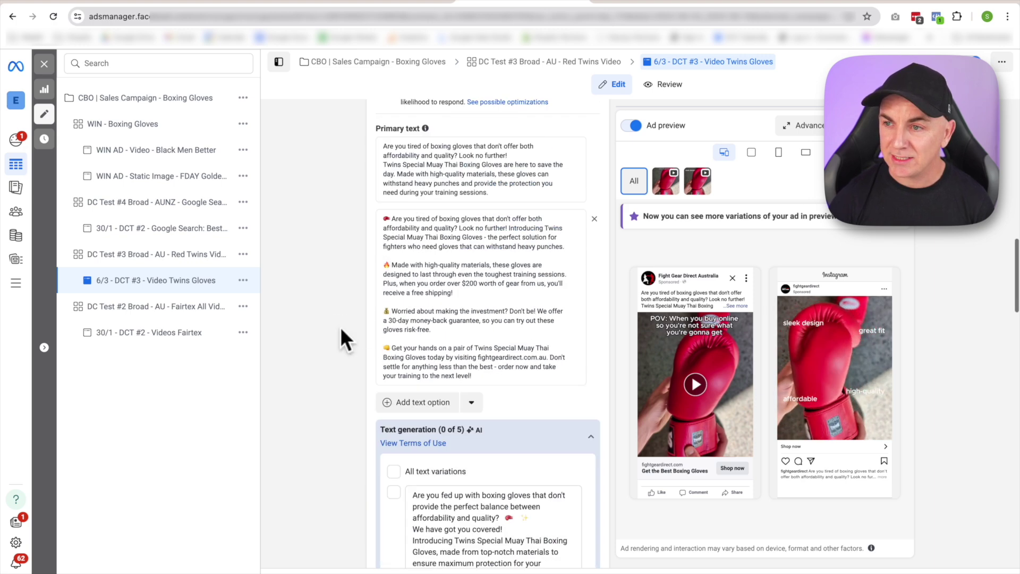
pyautogui.click(590, 278)
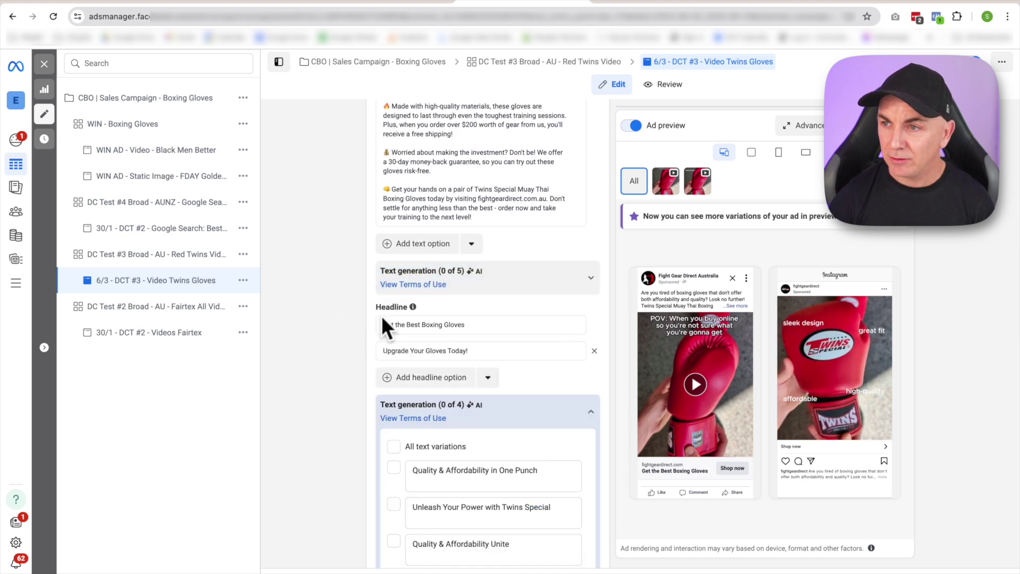
pyautogui.scroll(-6, 348, 343)
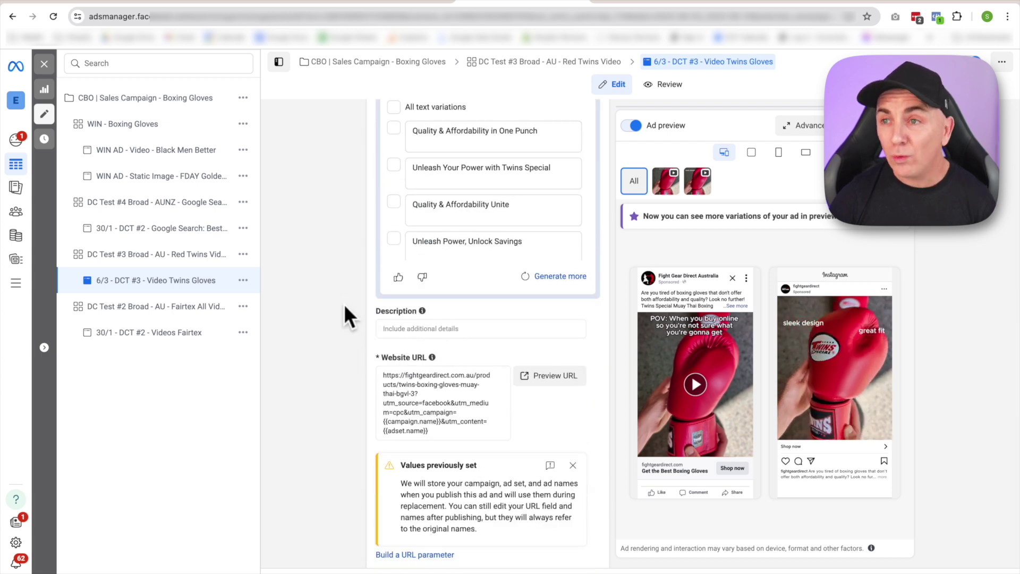
pyautogui.click(250, 5)
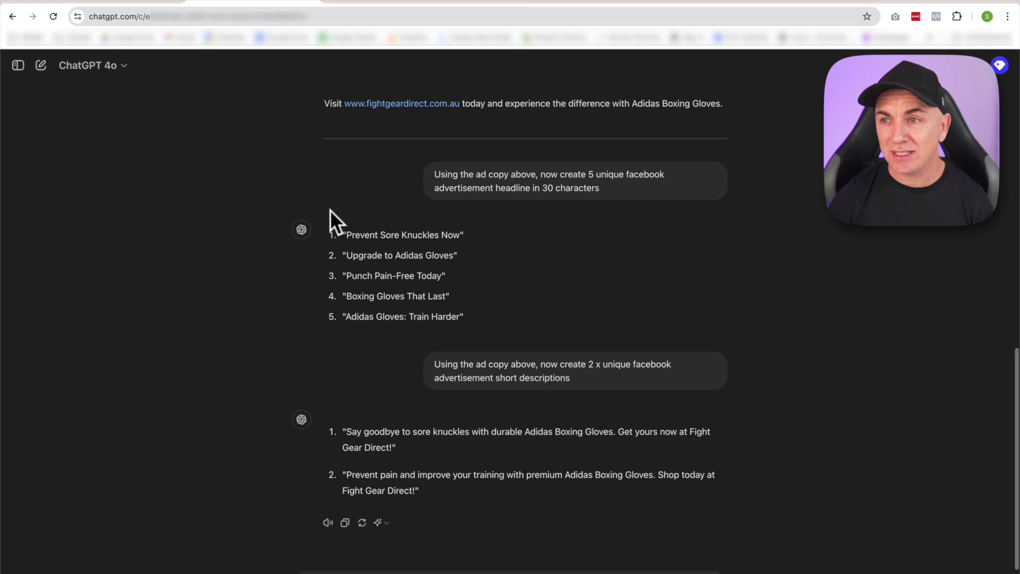
# - Copy ChatGPT's Adidas ad reply over the Twins Special text in the second Primary text box
pyautogui.scroll(8, 392, 218)
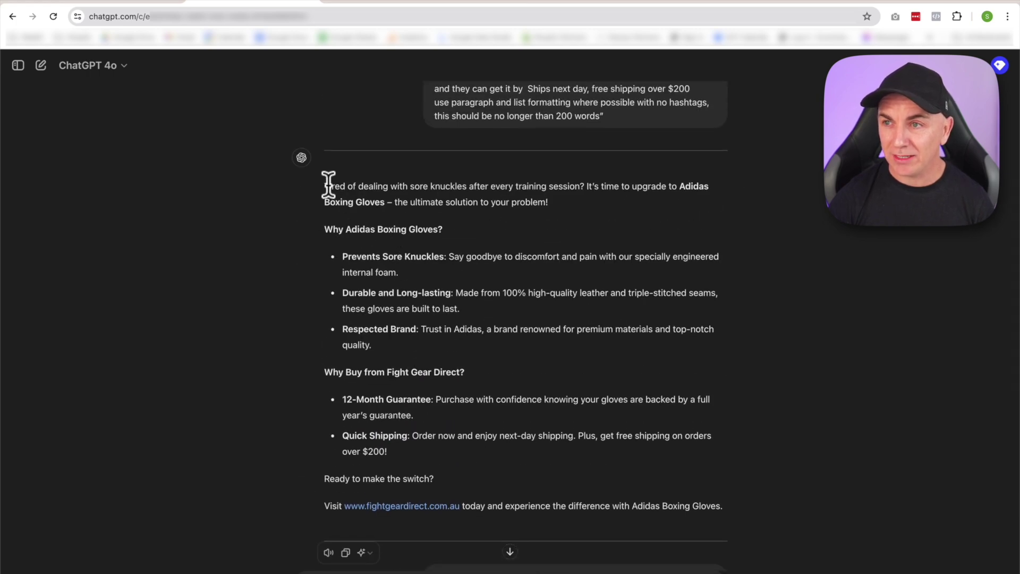
pyautogui.moveTo(329, 186); pyautogui.dragTo(724, 506)
pyautogui.hotkey('ctrl', 'c')
pyautogui.hotkey('ctrl', 'Tab')
pyautogui.scroll(4, 337, 241)
pyautogui.click(460, 270)
pyautogui.hotkey('ctrl', 'a')
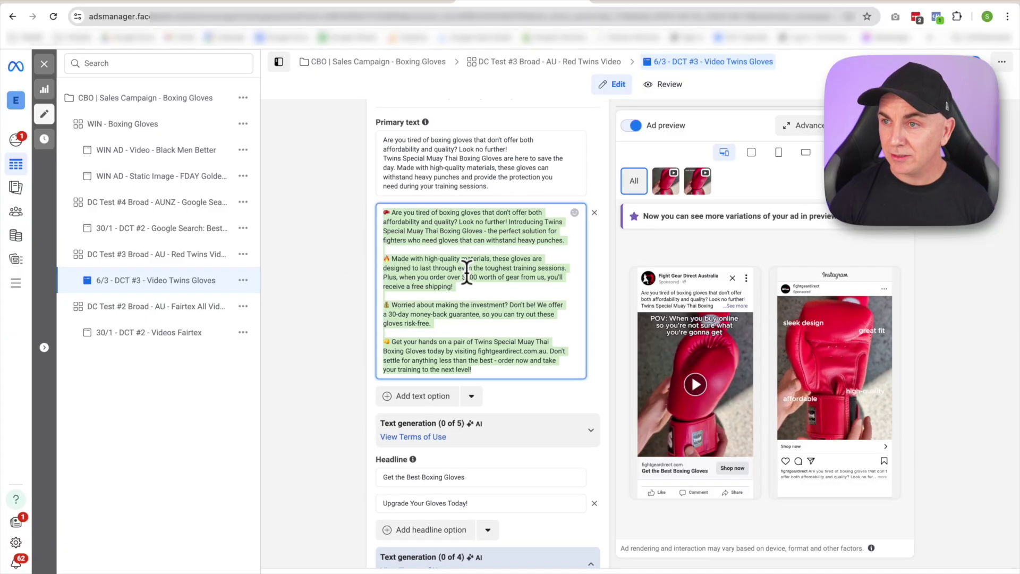
pyautogui.press('BackSpace')
pyautogui.hotkey('ctrl', 'v')
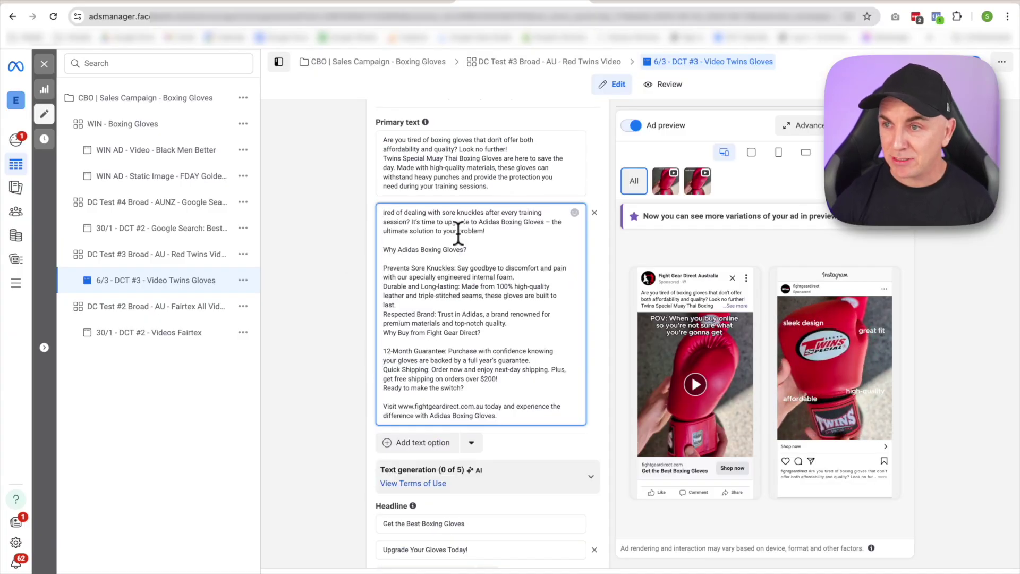
# - Go to the start of the pasted primary text in the Meta ad to fix its first letter
pyautogui.scroll(3, 449, 313)
pyautogui.click(428, 272)
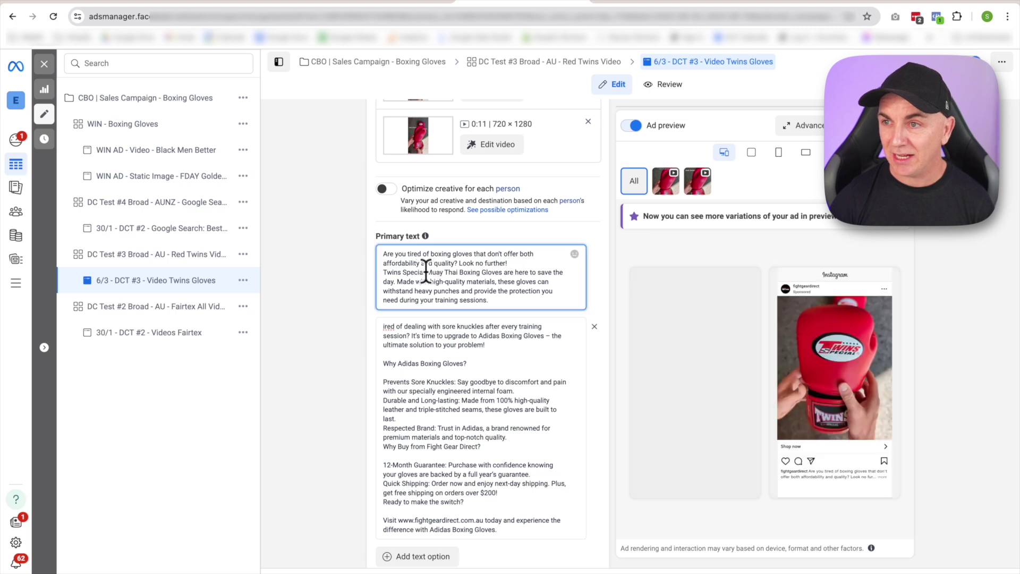
pyautogui.click(385, 329)
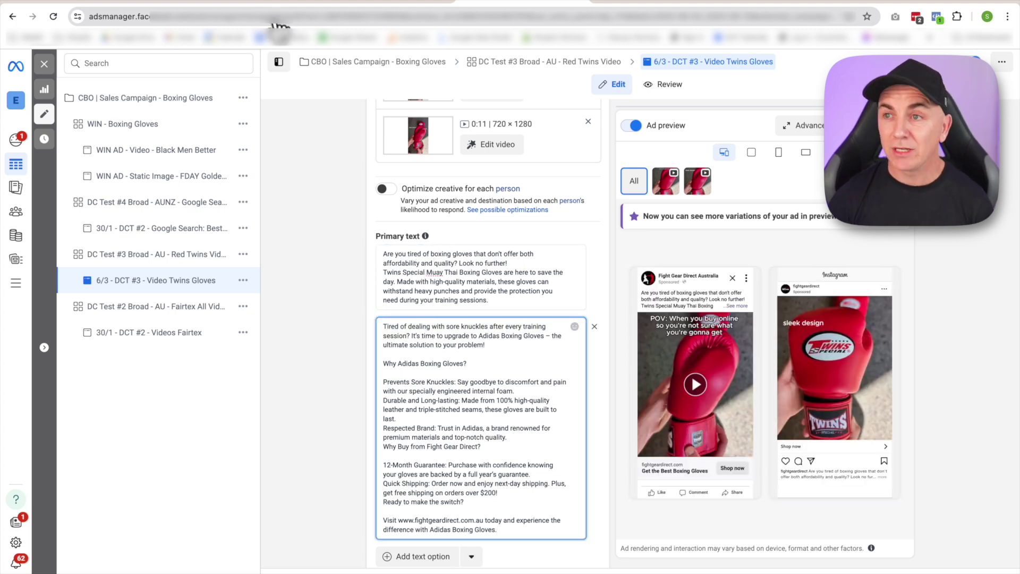
# - Replace the first Meta headline 'Get the Best Boxing Gloves' with ChatGPT's 'Prevent Sore Knuckles Now'
pyautogui.click(264, 5)
pyautogui.scroll(-5, 366, 297)
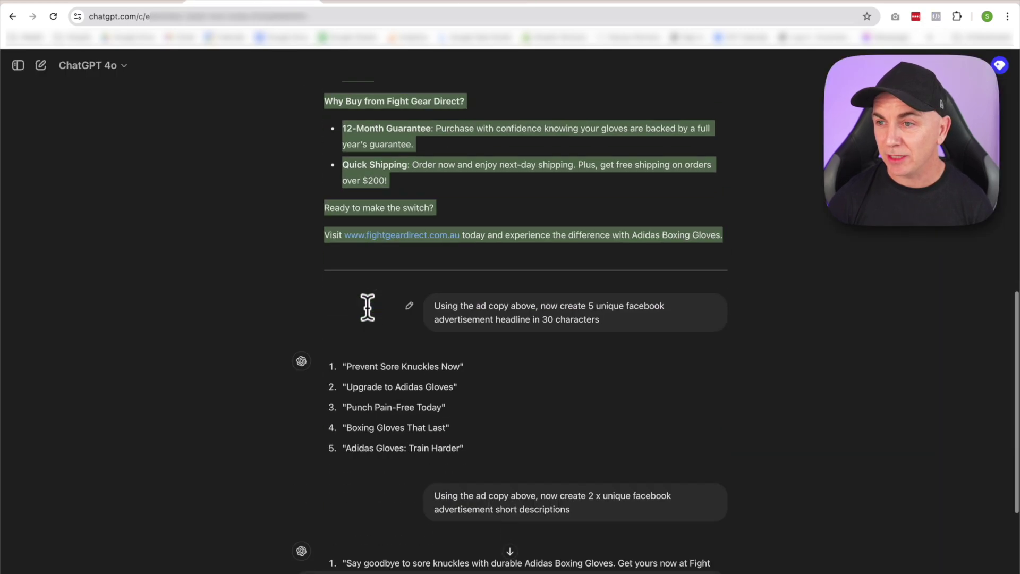
pyautogui.moveTo(460, 366); pyautogui.dragTo(348, 367)
pyautogui.hotkey('ctrl', 'c')
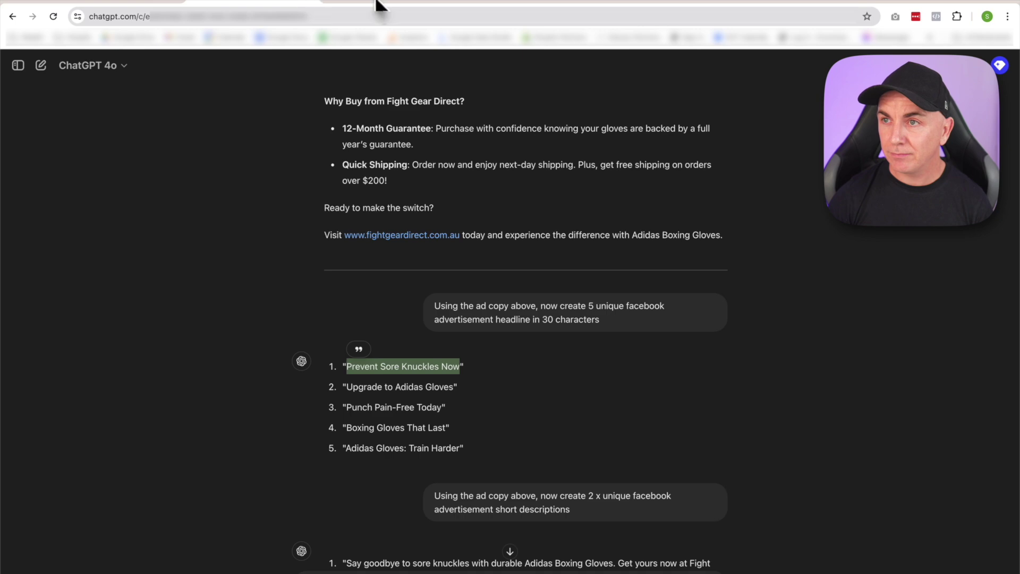
pyautogui.click(494, 4)
pyautogui.scroll(-4, 298, 396)
pyautogui.click(483, 437)
pyautogui.tripleClick(483, 437)
pyautogui.hotkey('ctrl', 'v')
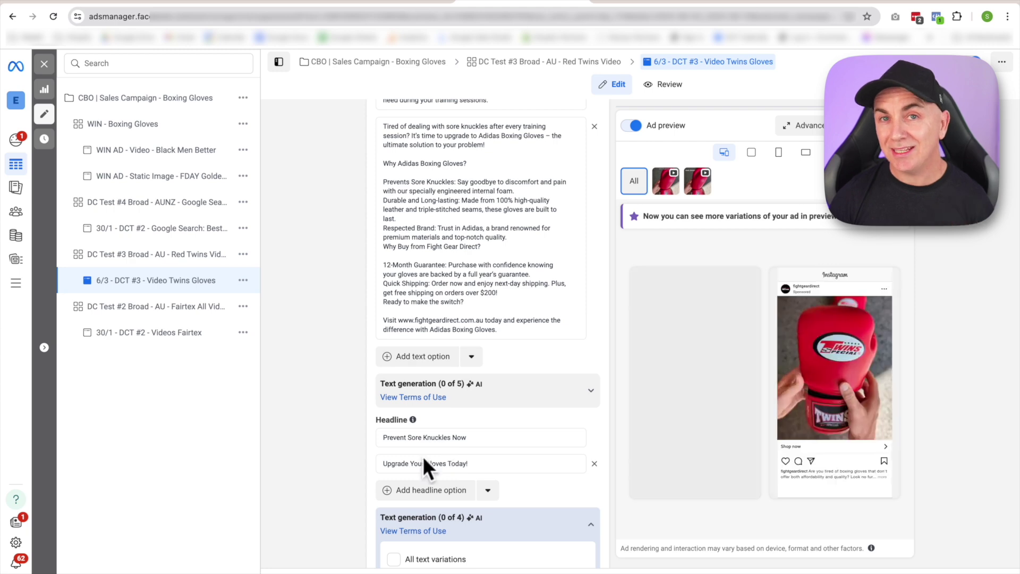
# - Paste ChatGPT's 'Say goodbye to sore knuckles with durable Adidas Boxing Gloves' into the empty Description
pyautogui.click(242, 4)
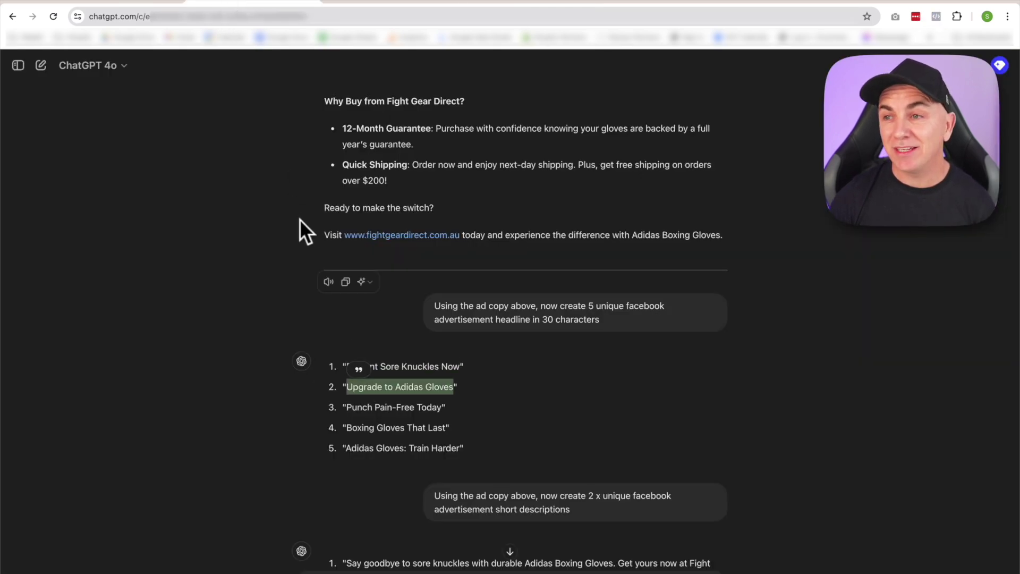
pyautogui.scroll(-3, 299, 219)
pyautogui.moveTo(399, 444); pyautogui.dragTo(346, 432)
pyautogui.hotkey('ctrl', 'c')
pyautogui.hotkey('ctrl', 'Tab')
pyautogui.click(437, 296)
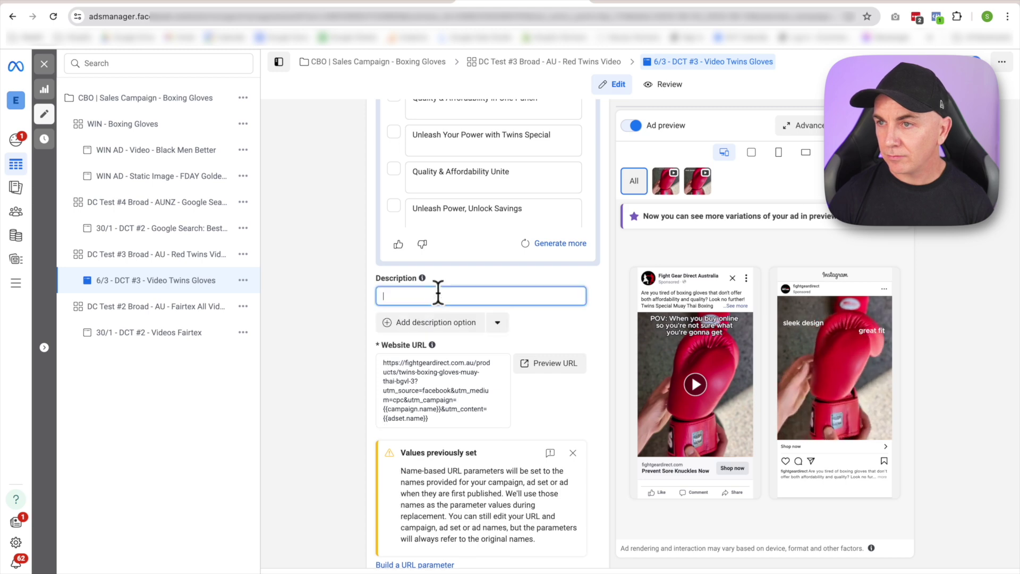
pyautogui.hotkey('ctrl', 'v')
pyautogui.click(352, 250)
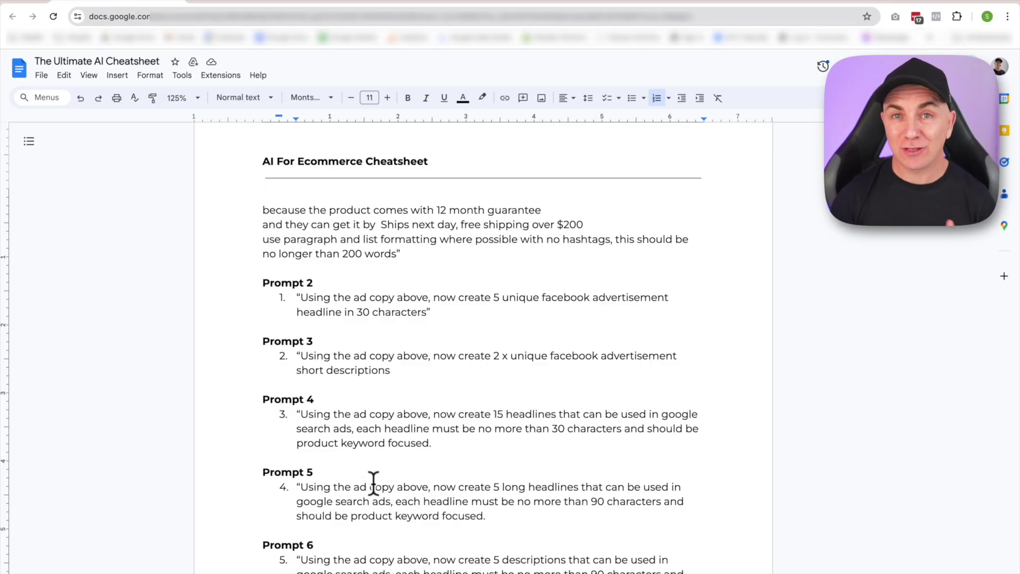
# - Copy the Prompt 4 request from the cheatsheet and send it to ChatGPT for 15 headlines
pyautogui.scroll(-2, 373, 484)
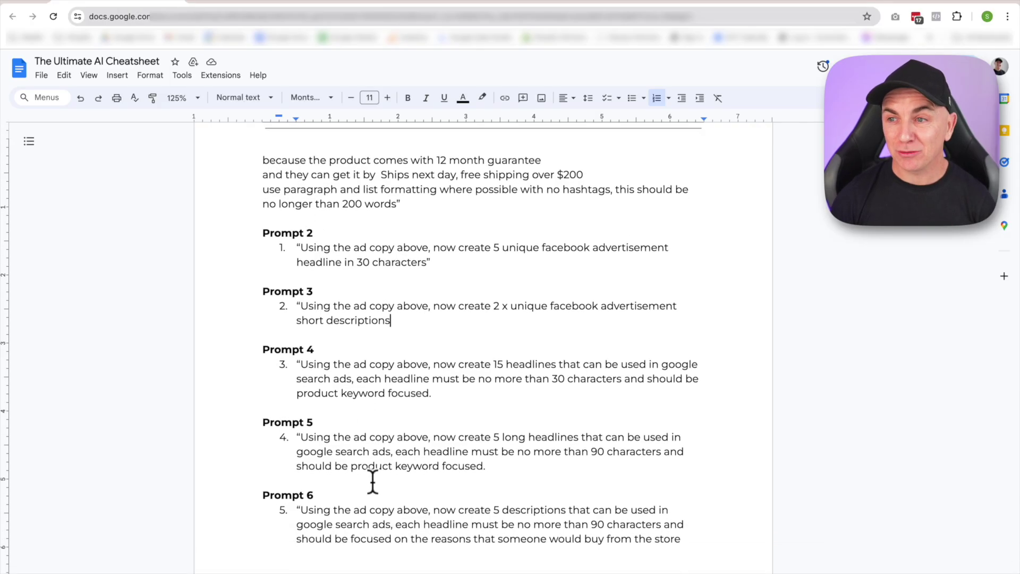
pyautogui.moveTo(300, 364); pyautogui.dragTo(426, 365)
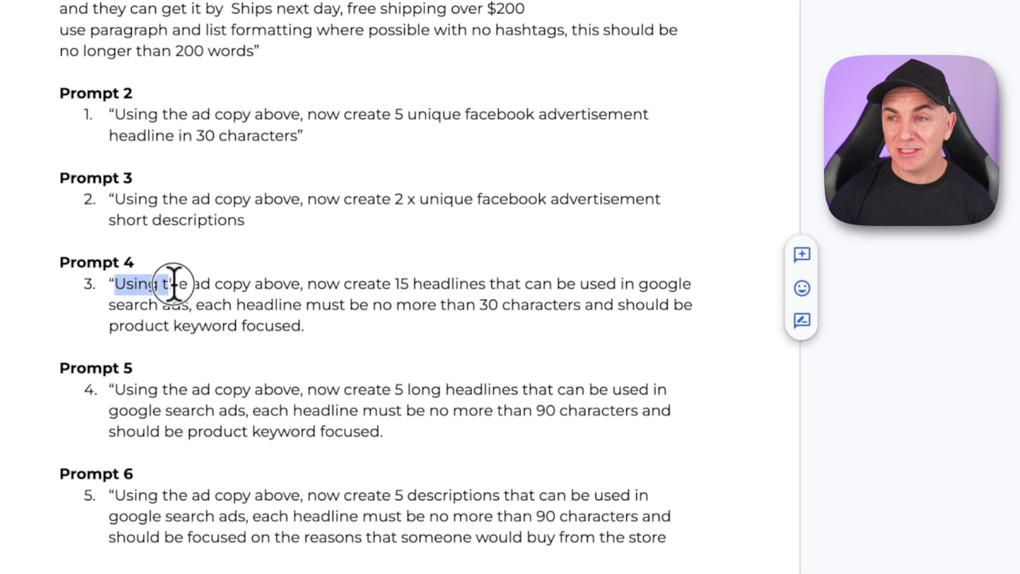
pyautogui.moveTo(296, 283); pyautogui.dragTo(319, 332)
pyautogui.press('super+c')
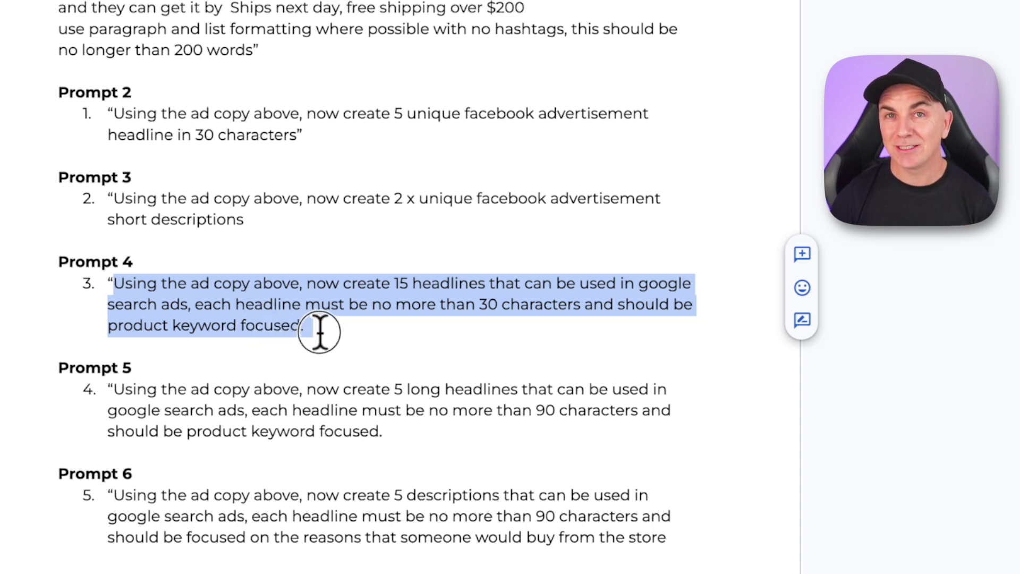
pyautogui.click(314, 6)
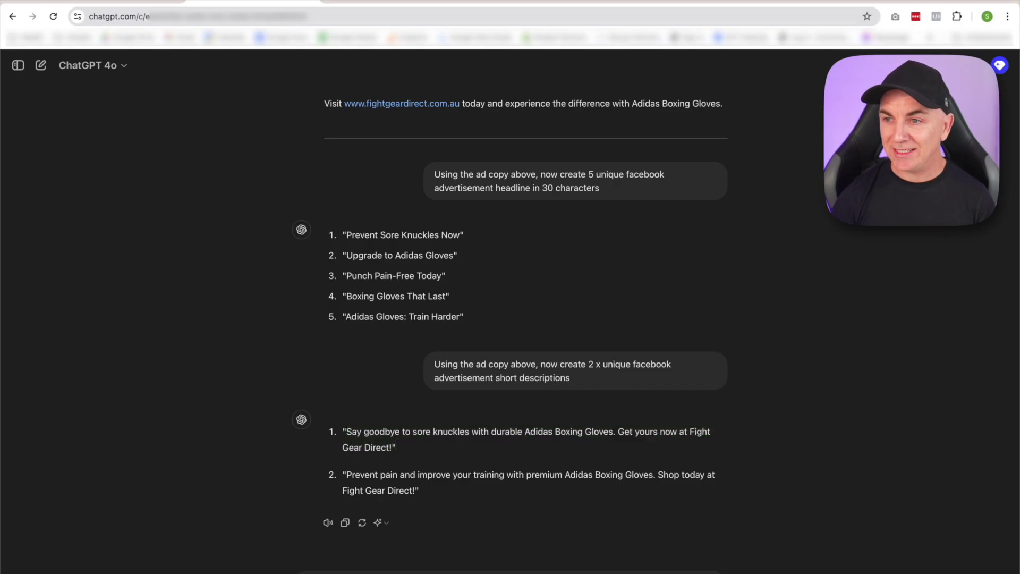
pyautogui.press('super+v')
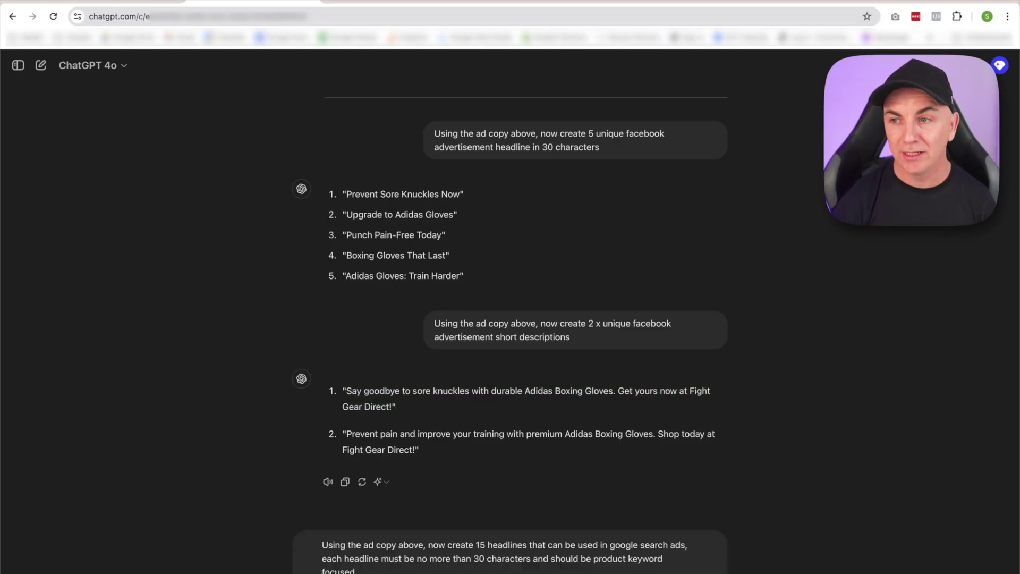
pyautogui.press('Return')
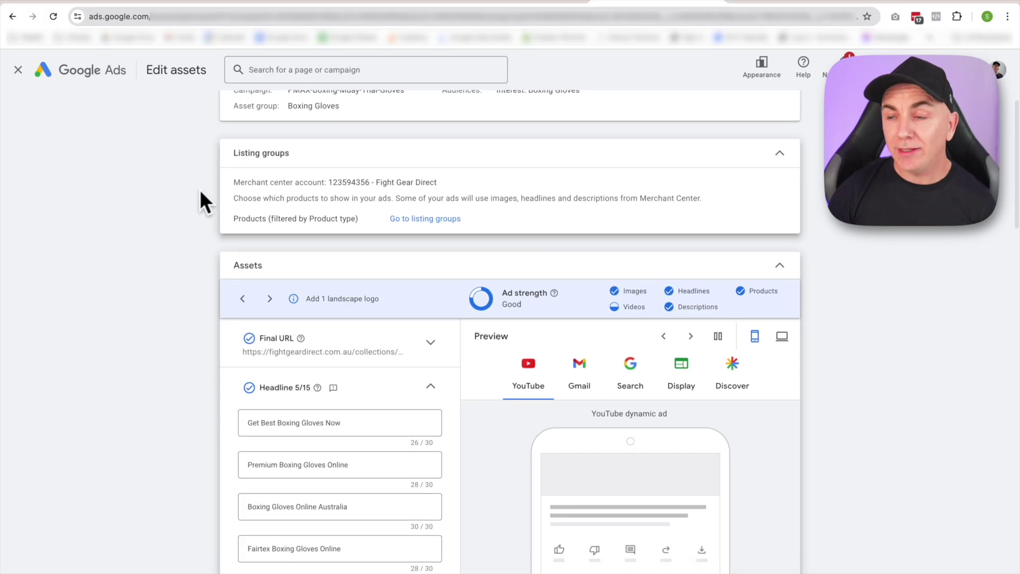
# - Scroll the Google Ads Edit assets page down to the five existing headlines
pyautogui.scroll(-3, 200, 189)
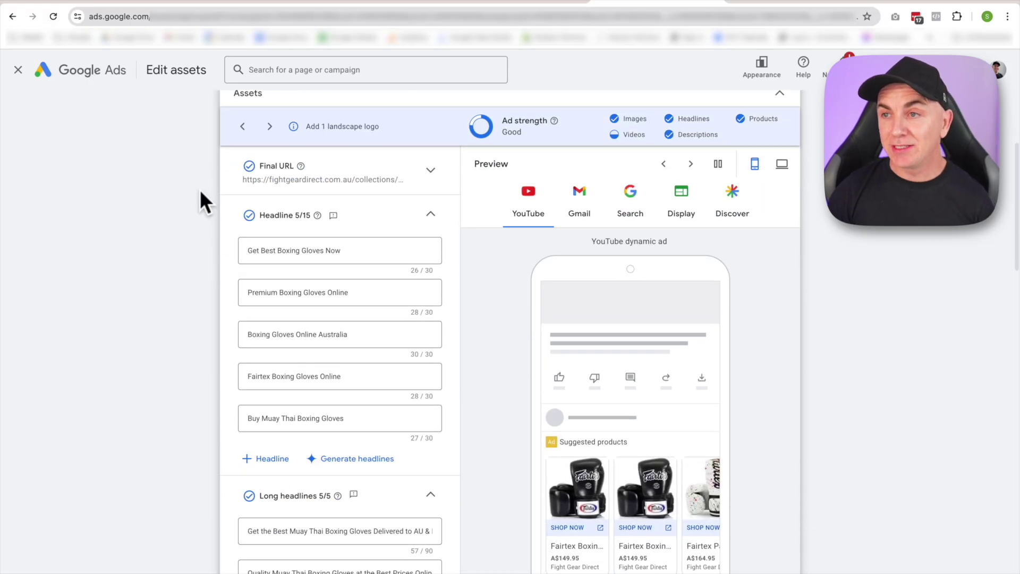
# - Make the first Google Ads headline 'Adidas Boxing Gloves Sale' and select Prompt 5 in the cheatsheet
pyautogui.scroll(-1, 200, 189)
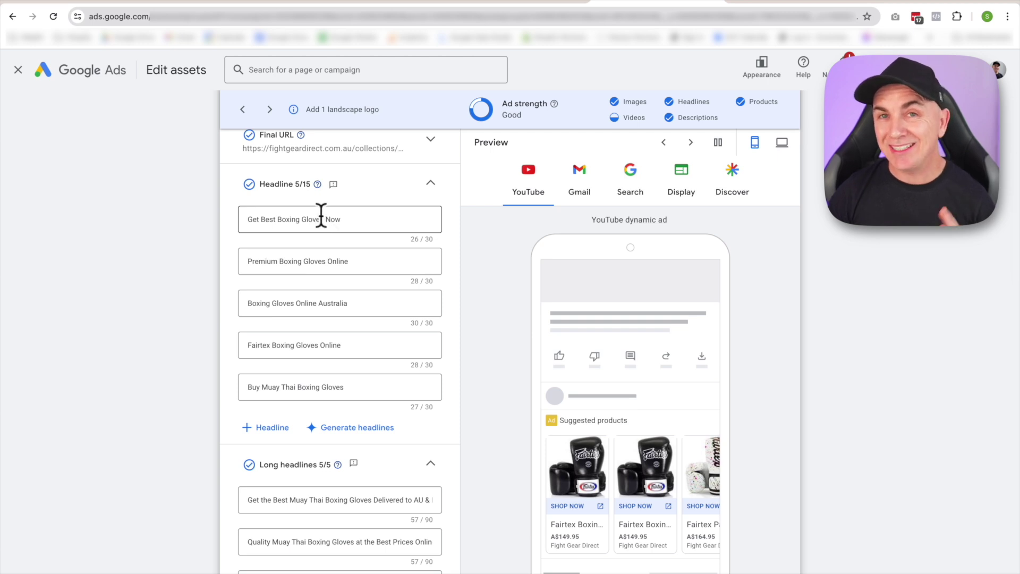
pyautogui.click(257, 3)
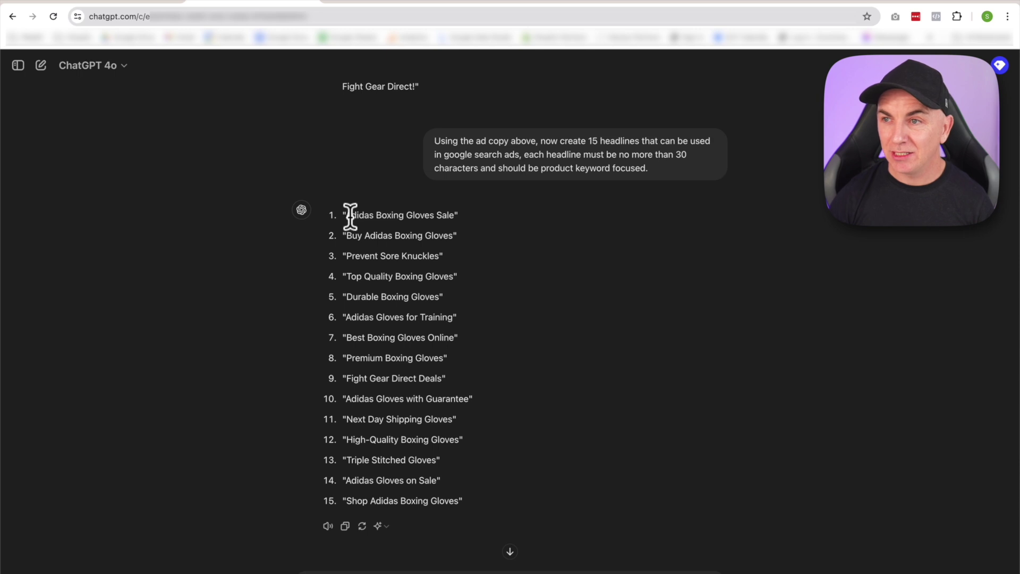
pyautogui.click(645, 3)
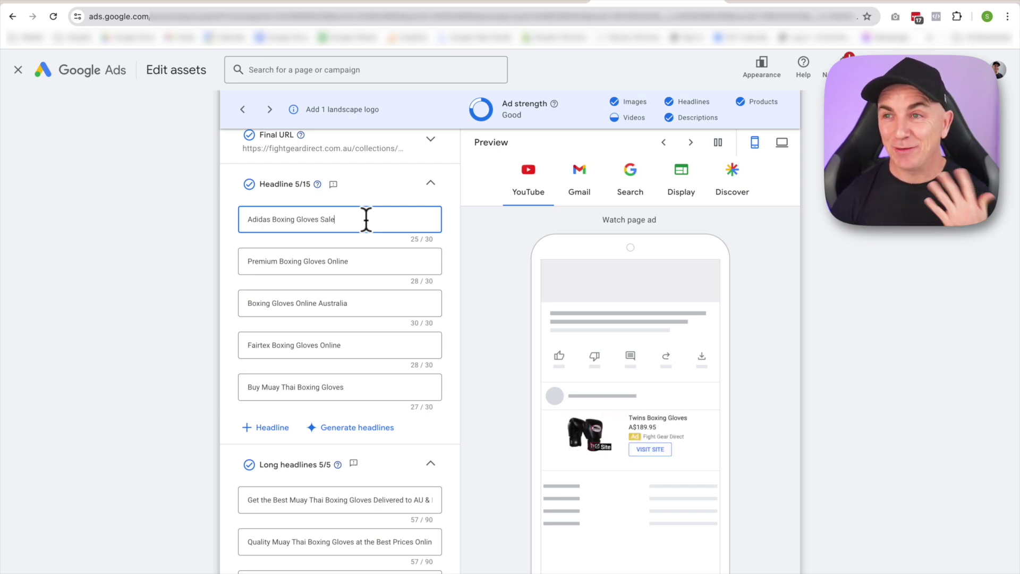
pyautogui.click(106, 3)
pyautogui.moveTo(299, 437); pyautogui.dragTo(477, 465)
pyautogui.hotkey('ctrl', 'c')
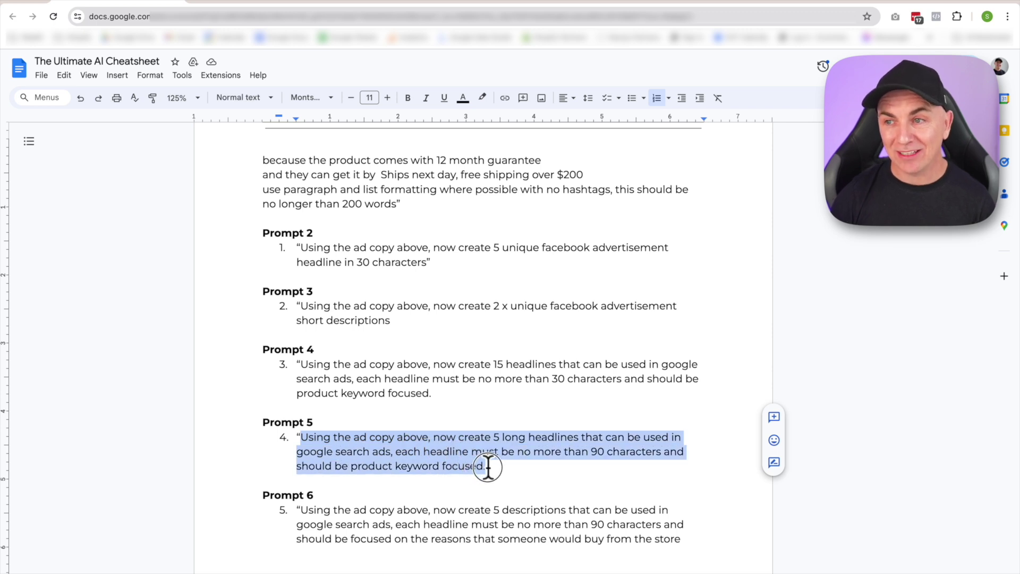
# - Send Prompt 5 to ChatGPT to get five long keyword-focused search headlines
pyautogui.click(275, 4)
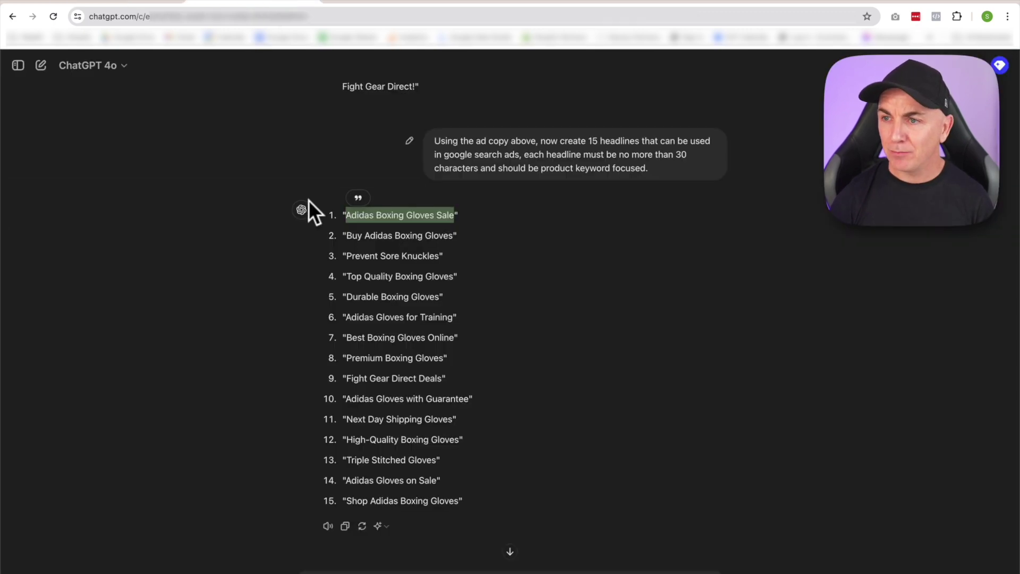
pyautogui.click(371, 563)
pyautogui.hotkey('ctrl', 'v')
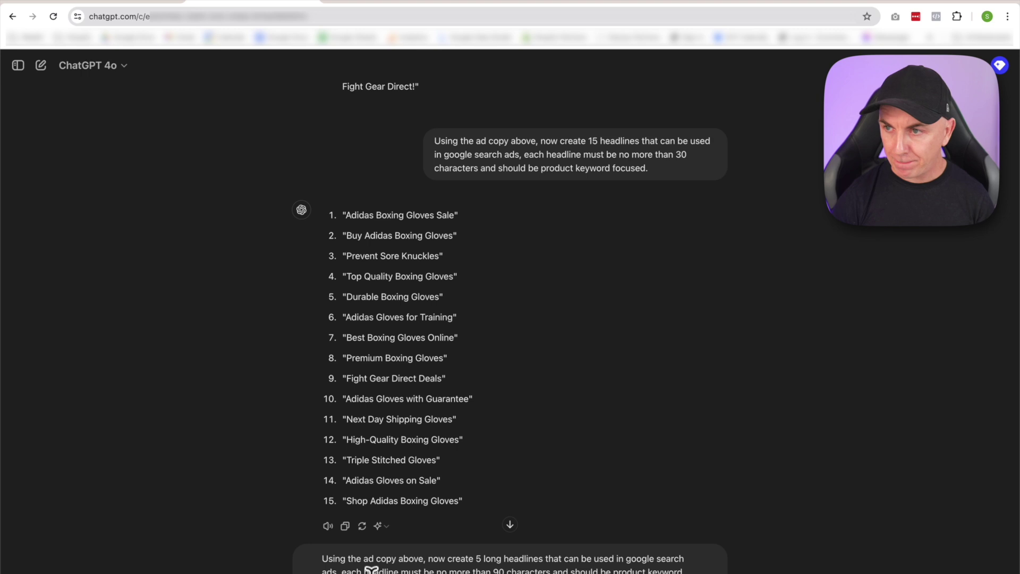
pyautogui.press('Return')
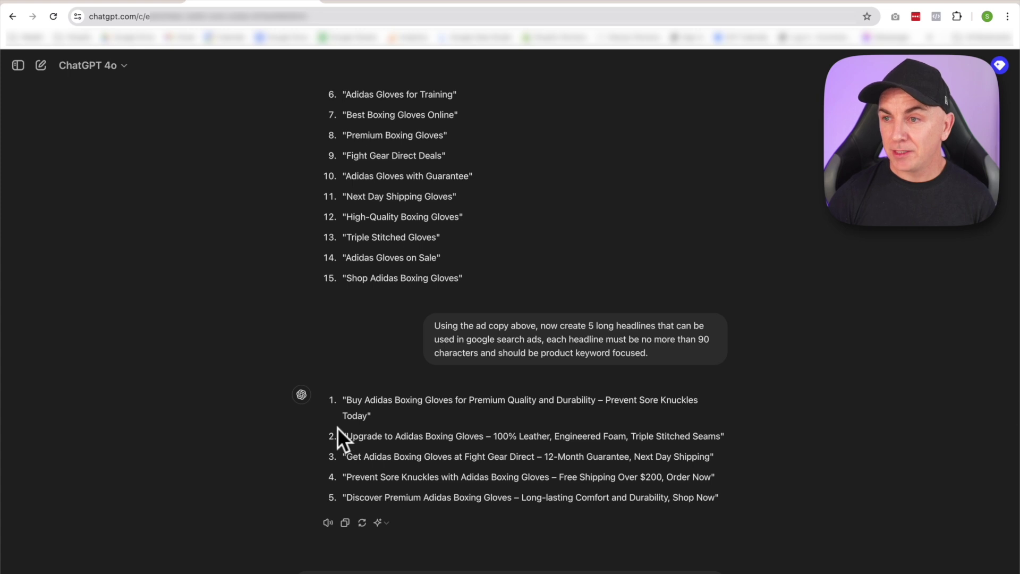
# - Paste the first long headline, ending 'Prevent Sore Knuckles Today', over Google Ads' first Long headline
pyautogui.moveTo(347, 398); pyautogui.dragTo(364, 415)
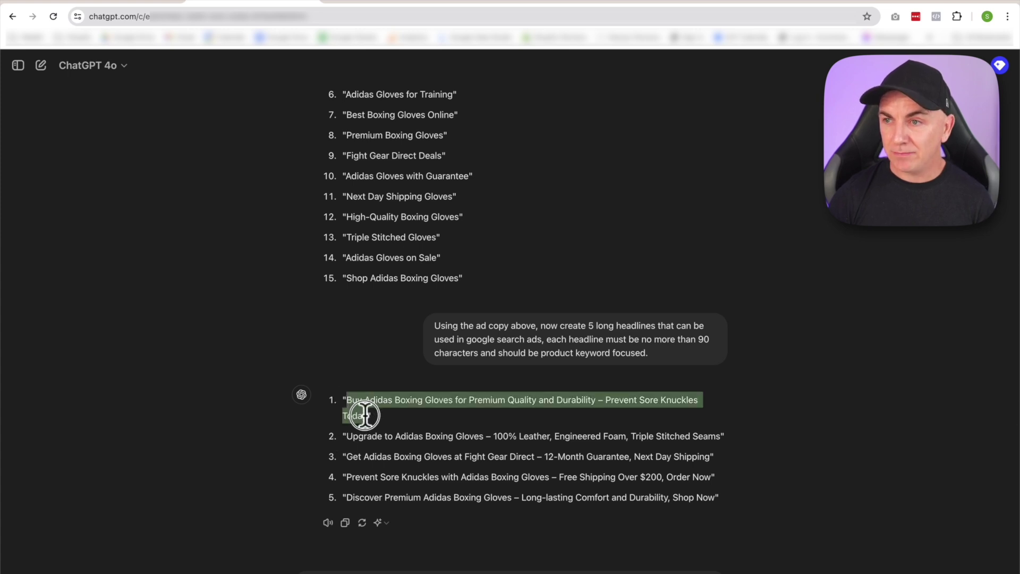
pyautogui.click(647, 6)
pyautogui.scroll(-3, 348, 406)
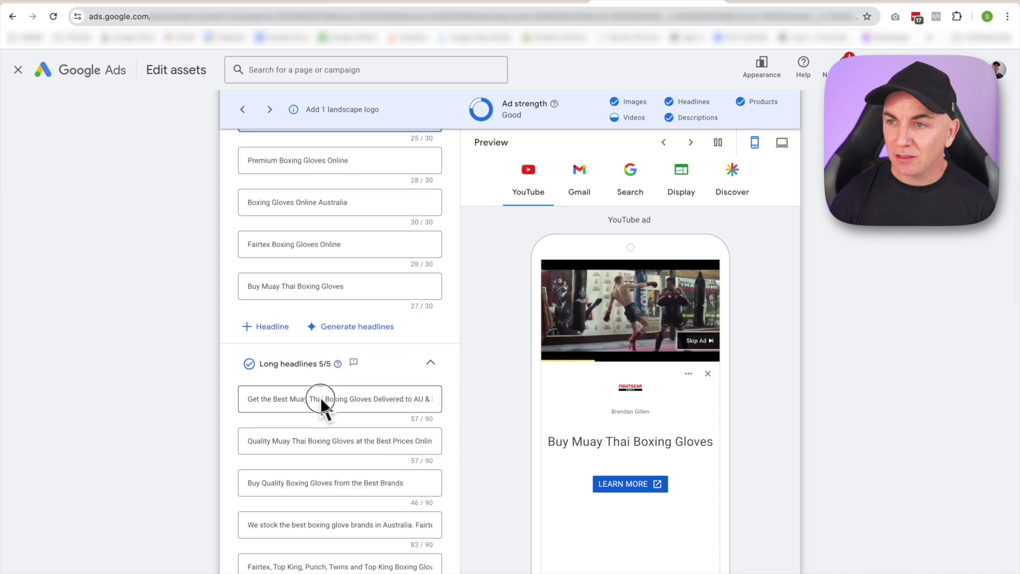
pyautogui.tripleClick(320, 403)
pyautogui.hotkey('ctrl', 'v')
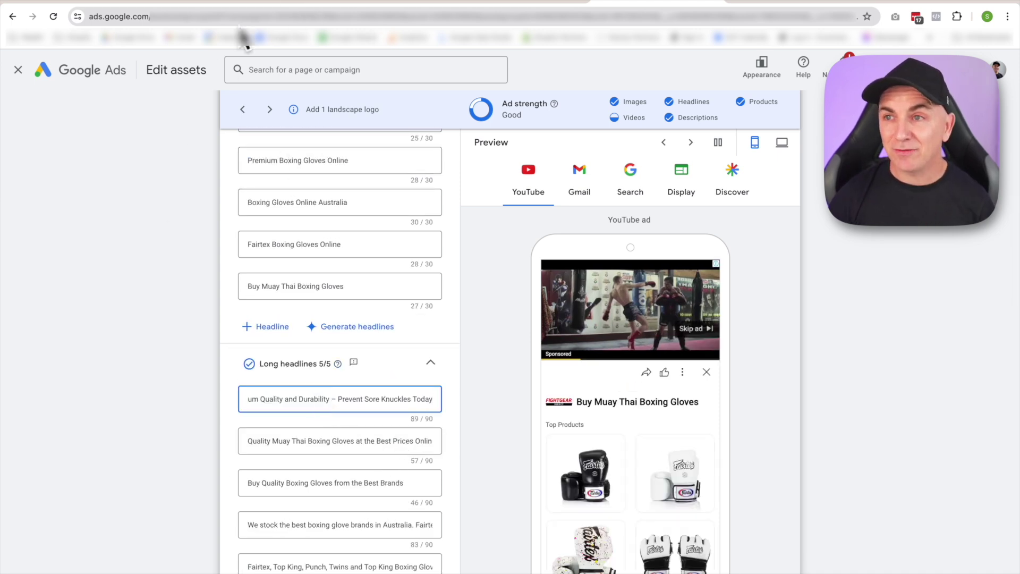
# - Select the full Prompt 6 text in The Ultimate AI Cheatsheet document
pyautogui.click(123, 3)
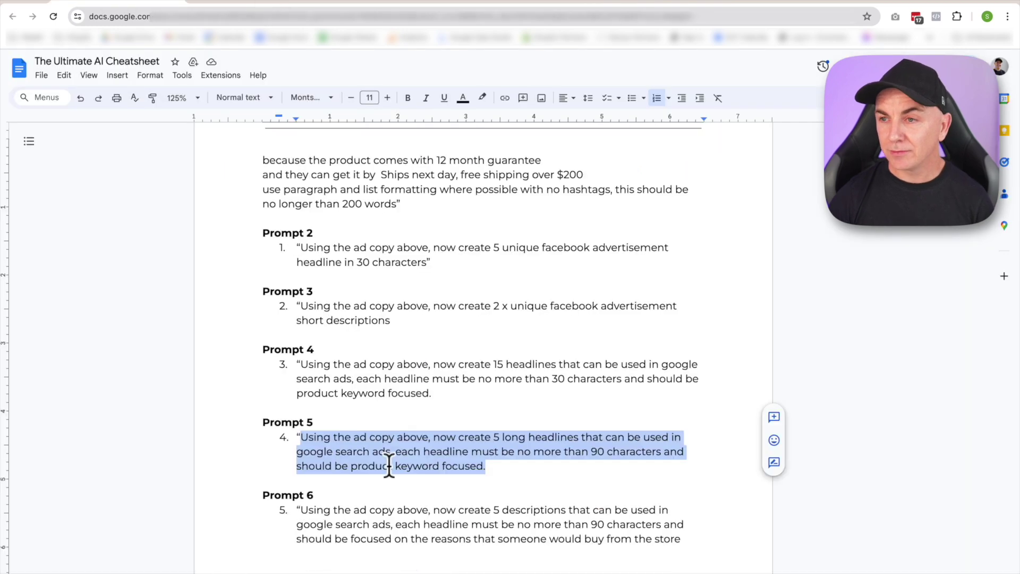
pyautogui.moveTo(301, 510); pyautogui.dragTo(559, 533)
pyautogui.click(541, 538)
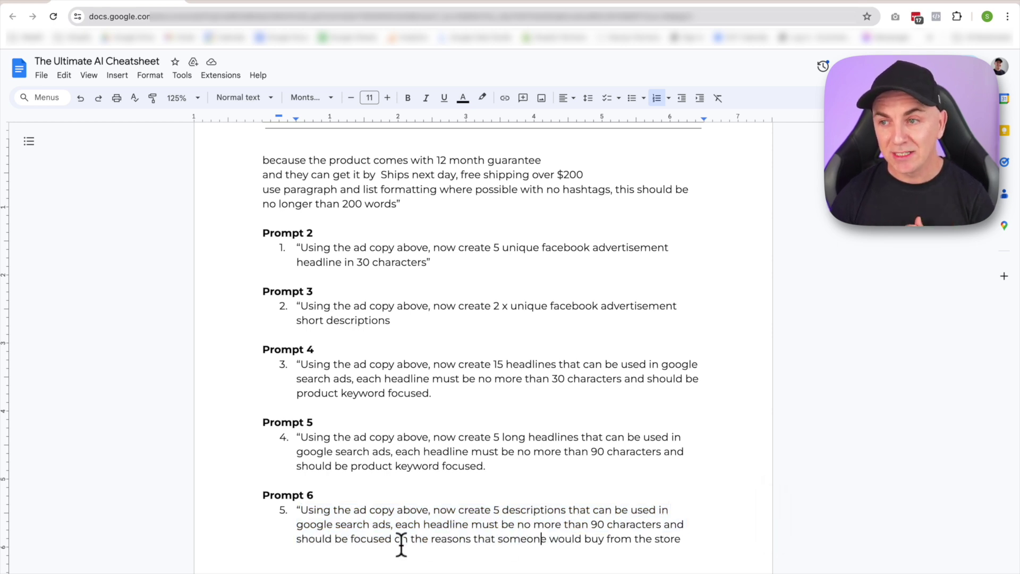
pyautogui.moveTo(433, 538); pyautogui.dragTo(673, 543)
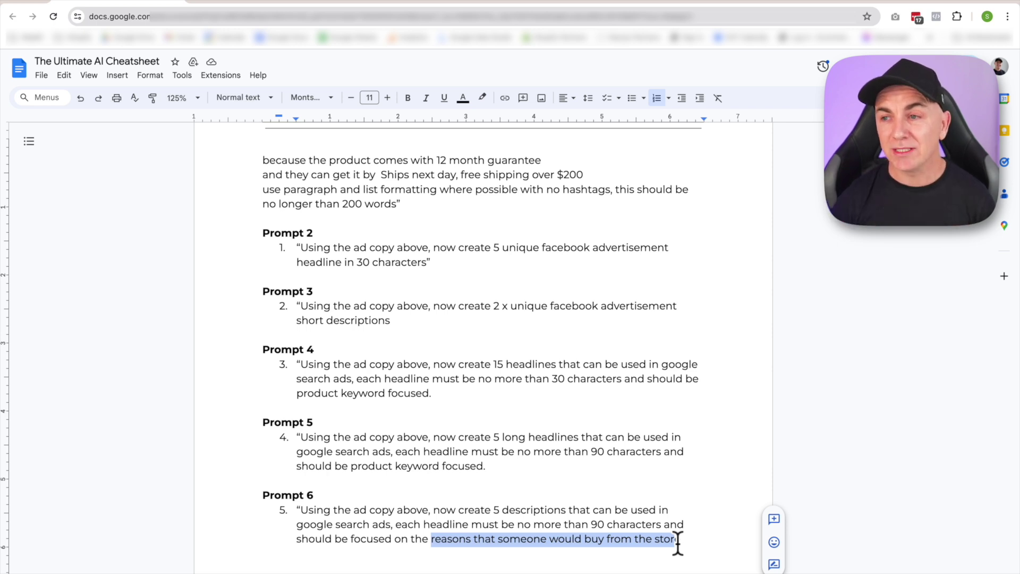
pyautogui.moveTo(301, 509); pyautogui.dragTo(689, 547)
pyautogui.hotkey('ctrl', 'c')
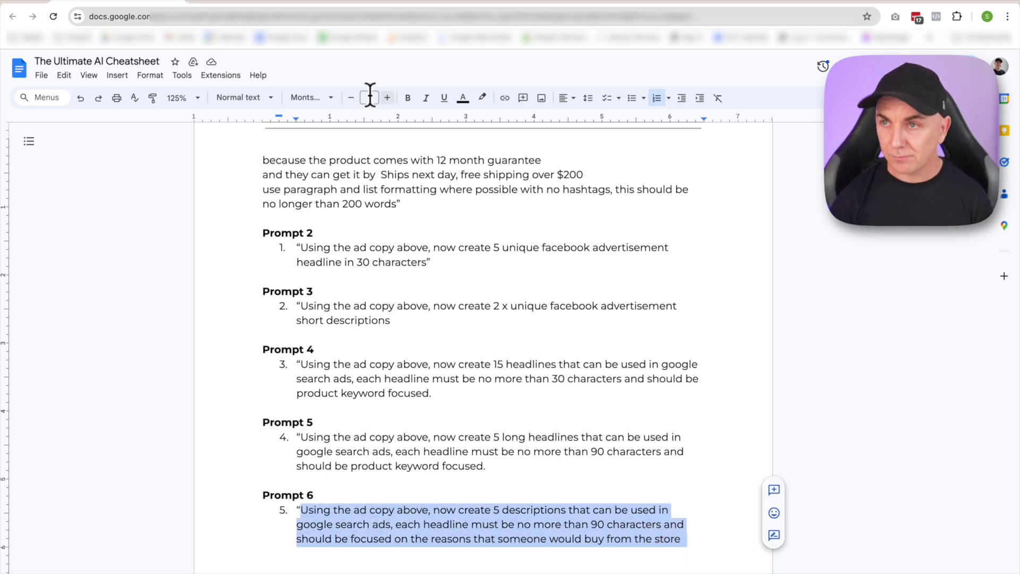
# - Send Prompt 6 to ChatGPT and select the third of its five generated descriptions
pyautogui.click(250, 3)
pyautogui.click(427, 571)
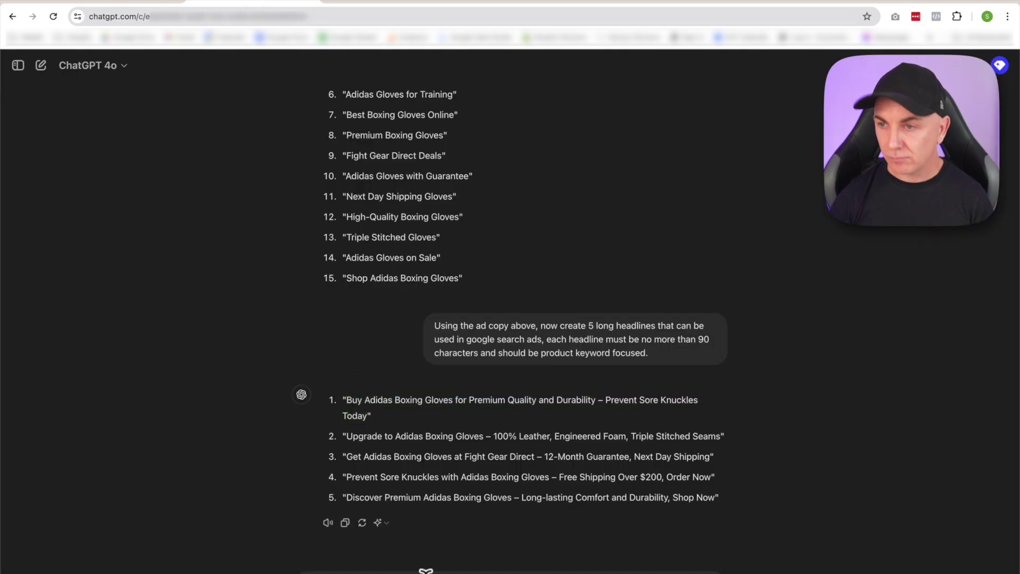
pyautogui.hotkey('ctrl', 'v')
pyautogui.press('Return')
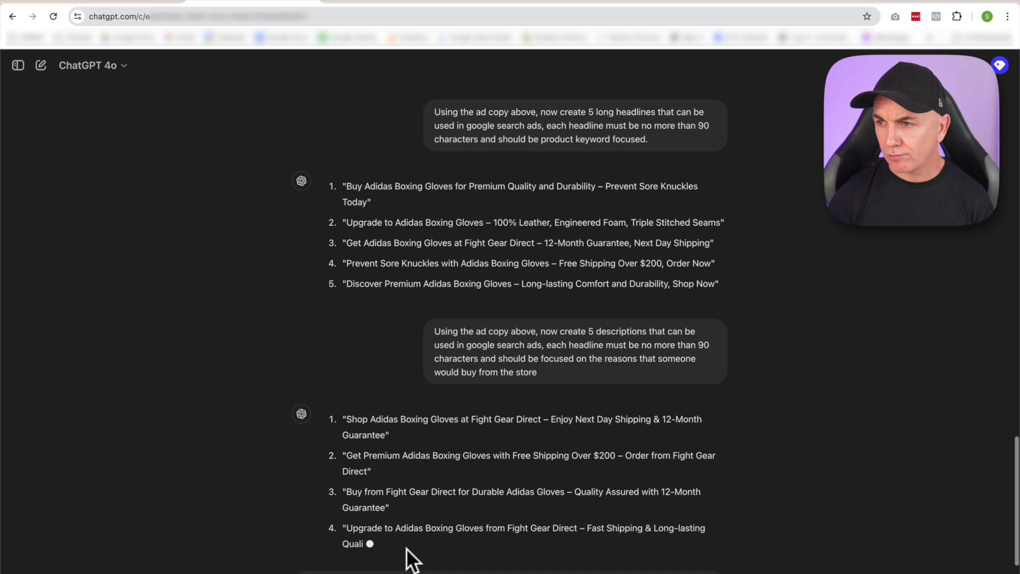
pyautogui.moveTo(346, 409); pyautogui.dragTo(386, 420)
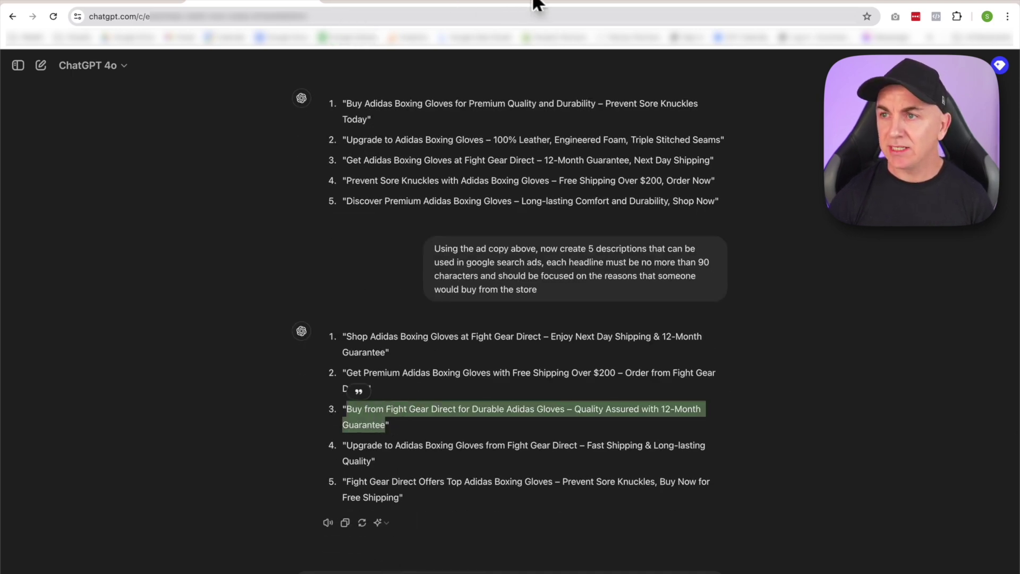
pyautogui.click(626, 6)
# - Paste the Fight Gear Direct line into the second description, trimming it to 88/90 with 'From' opening
pyautogui.scroll(-6, 129, 293)
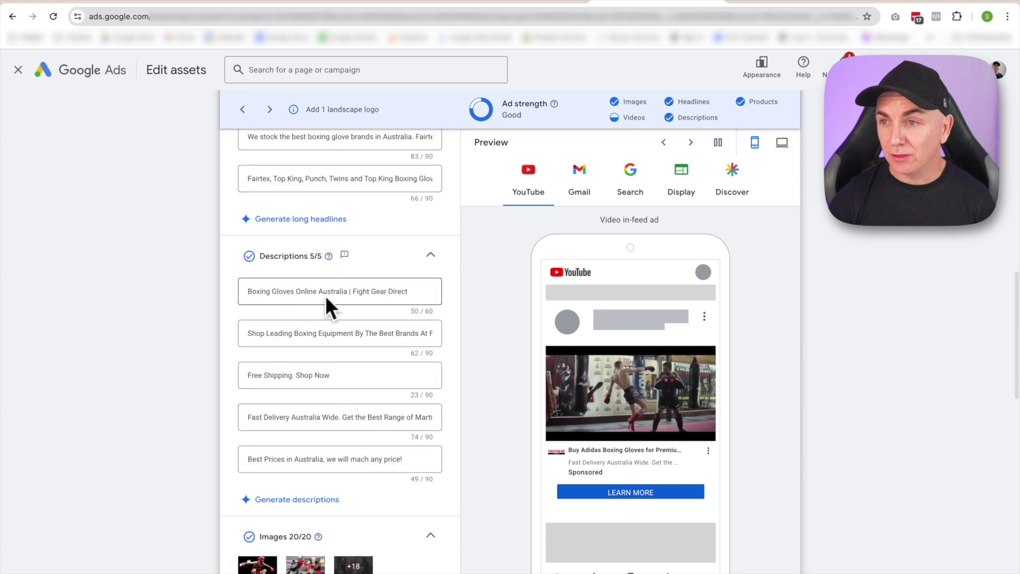
pyautogui.tripleClick(382, 333)
pyautogui.press('super+v')
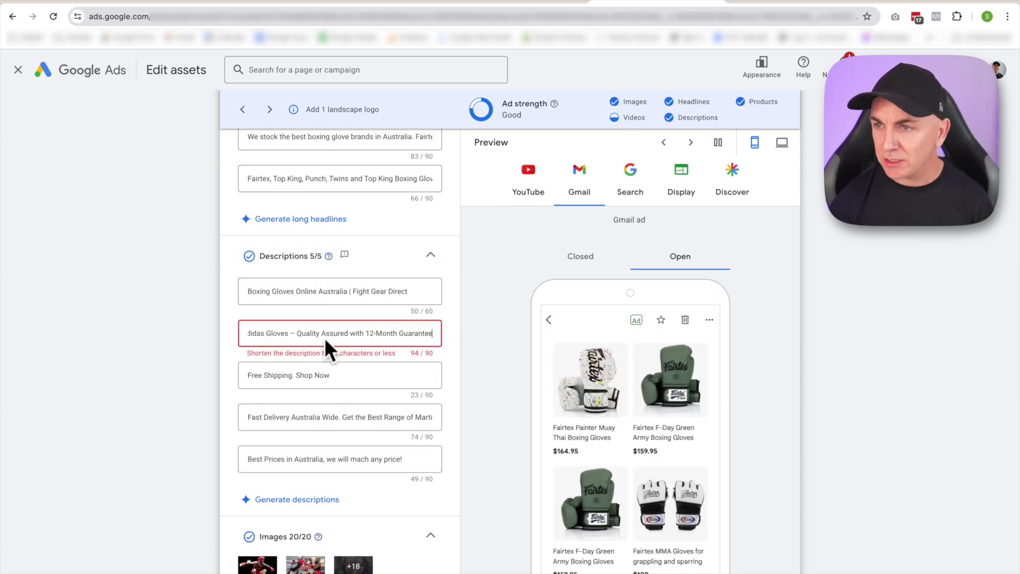
pyautogui.press('BackSpace')
pyautogui.press('BackSpace')
pyautogui.press('BackSpace')
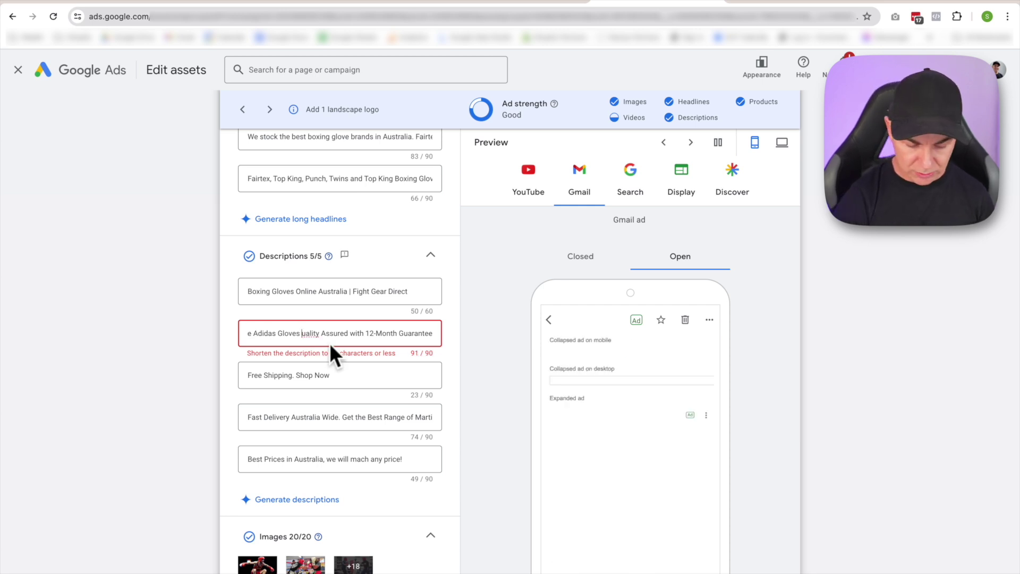
pyautogui.write('Qu')
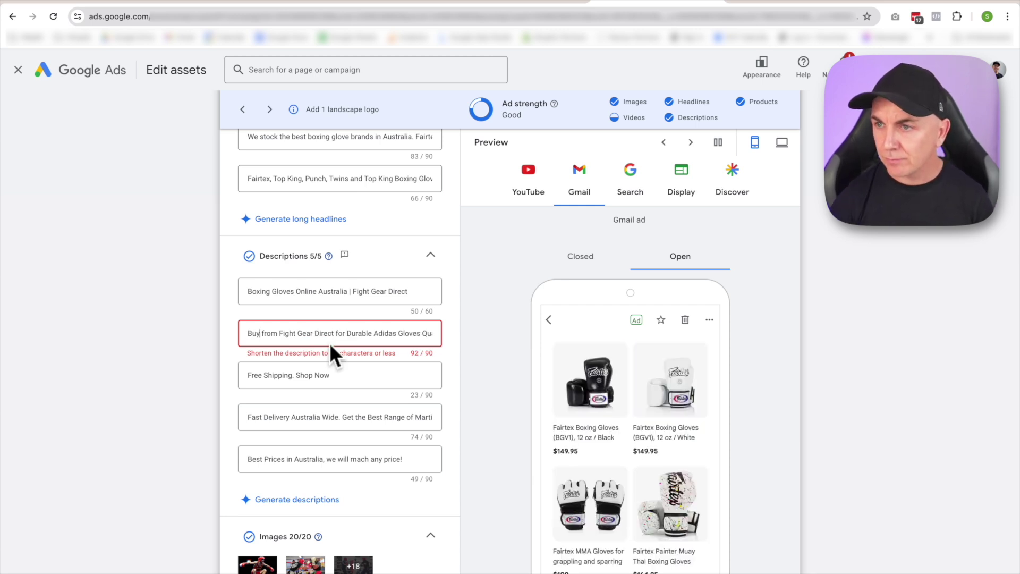
pyautogui.press('Delete')
pyautogui.press('Delete')
pyautogui.press('Delete')
pyautogui.press('Delete')
pyautogui.press('Delete')
pyautogui.press('BackSpace')
pyautogui.press('BackSpace')
pyautogui.press('BackSpace')
pyautogui.press('BackSpace')
pyautogui.write('From')
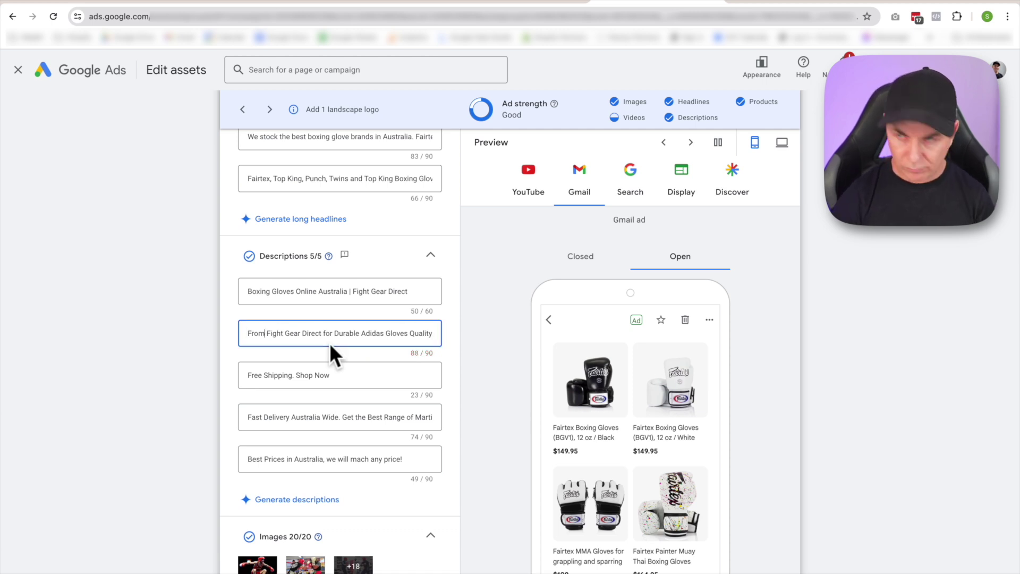